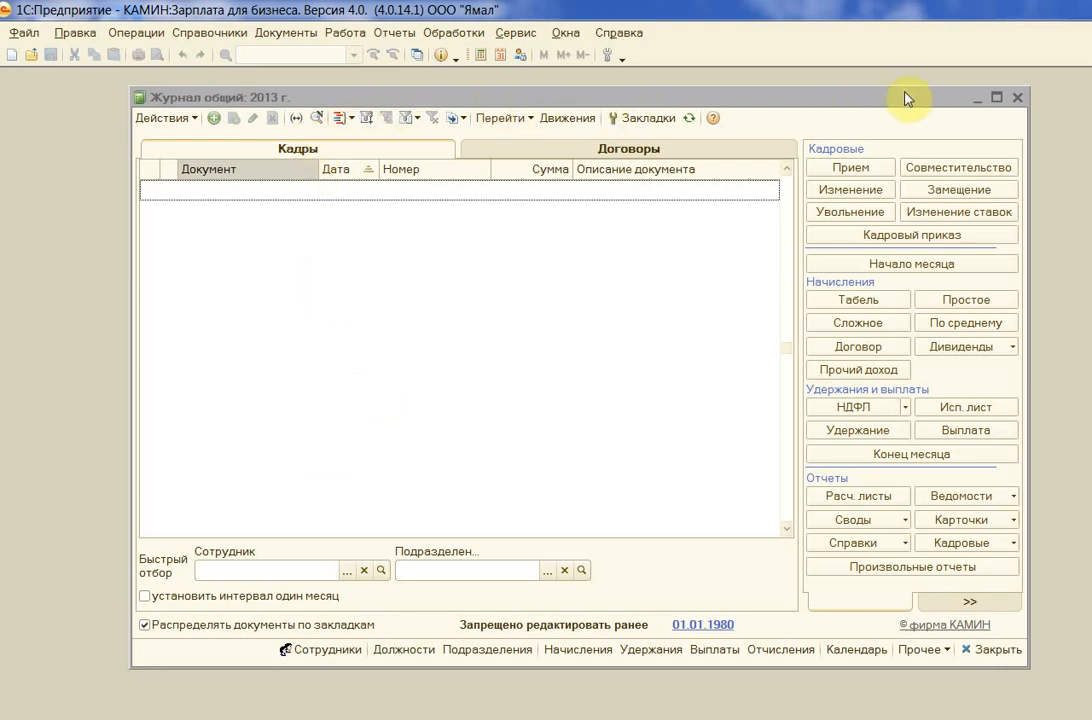
pyautogui.moveTo(906, 98); pyautogui.dragTo(883, 101)
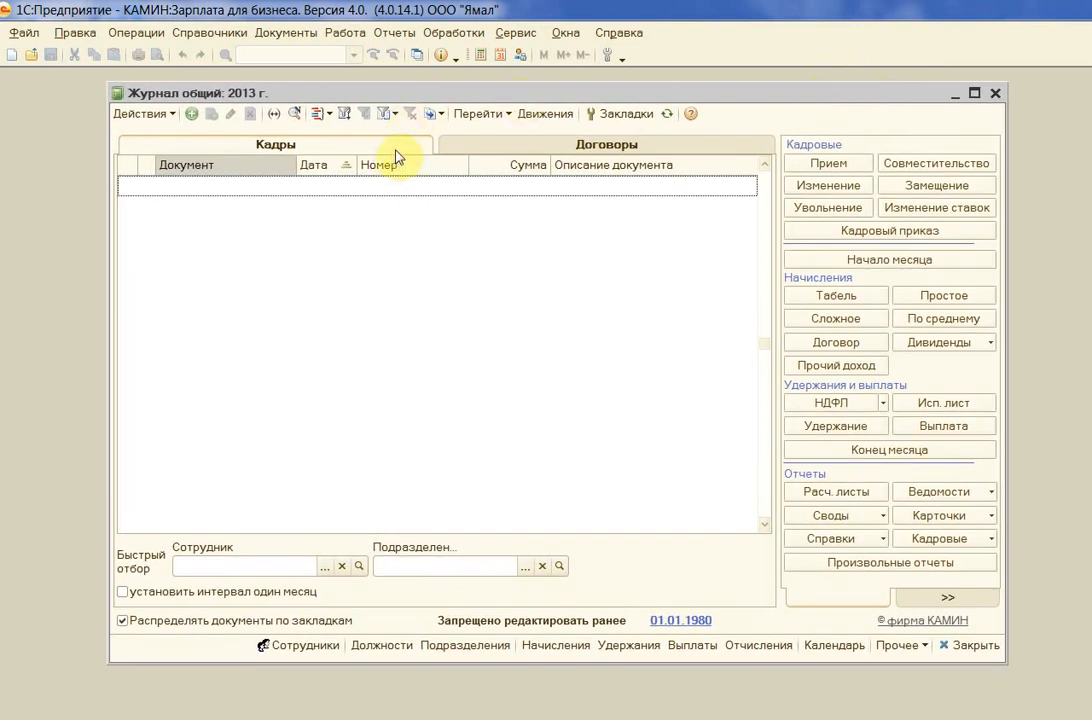
pyautogui.click(462, 138)
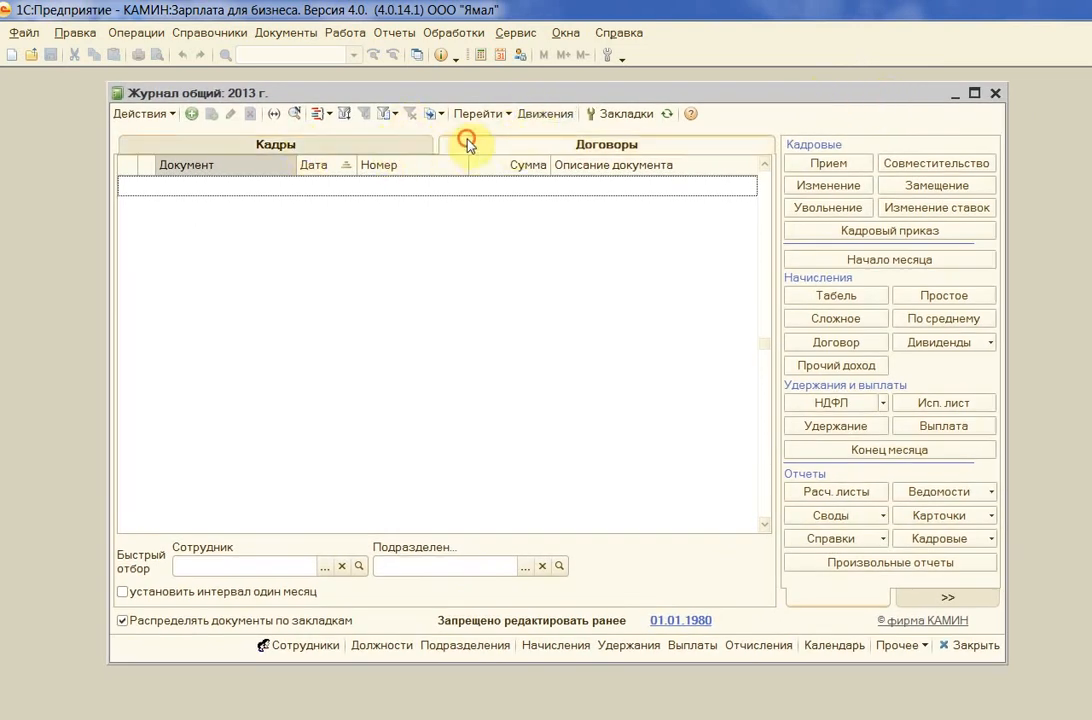
pyautogui.click(347, 148)
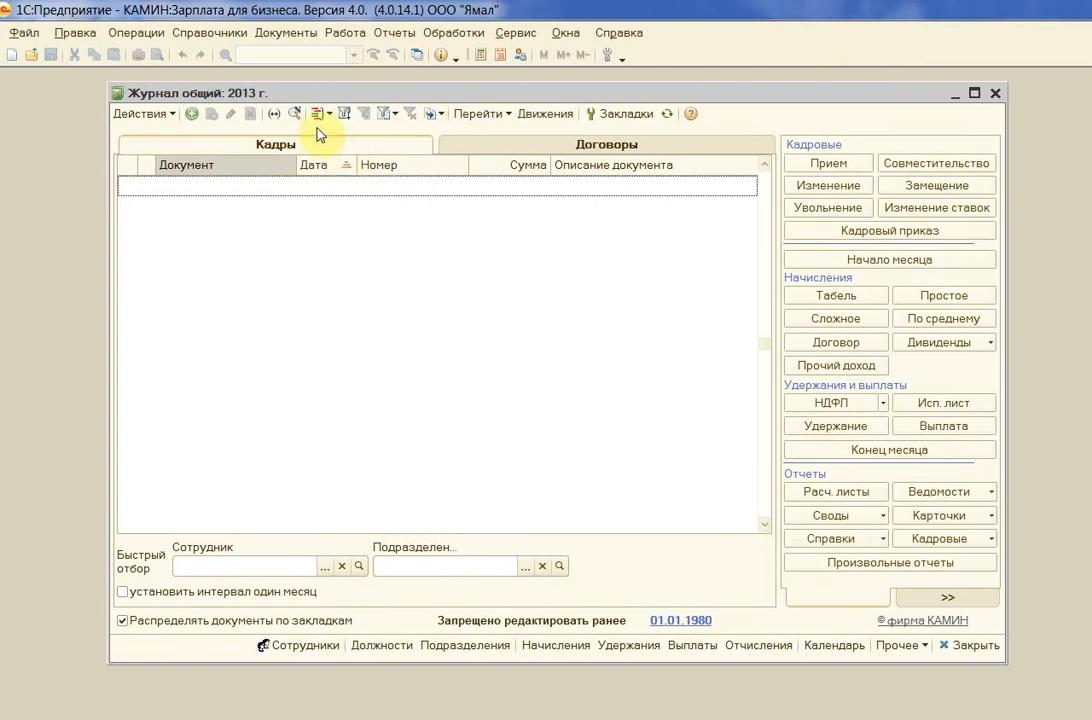
pyautogui.click(292, 33)
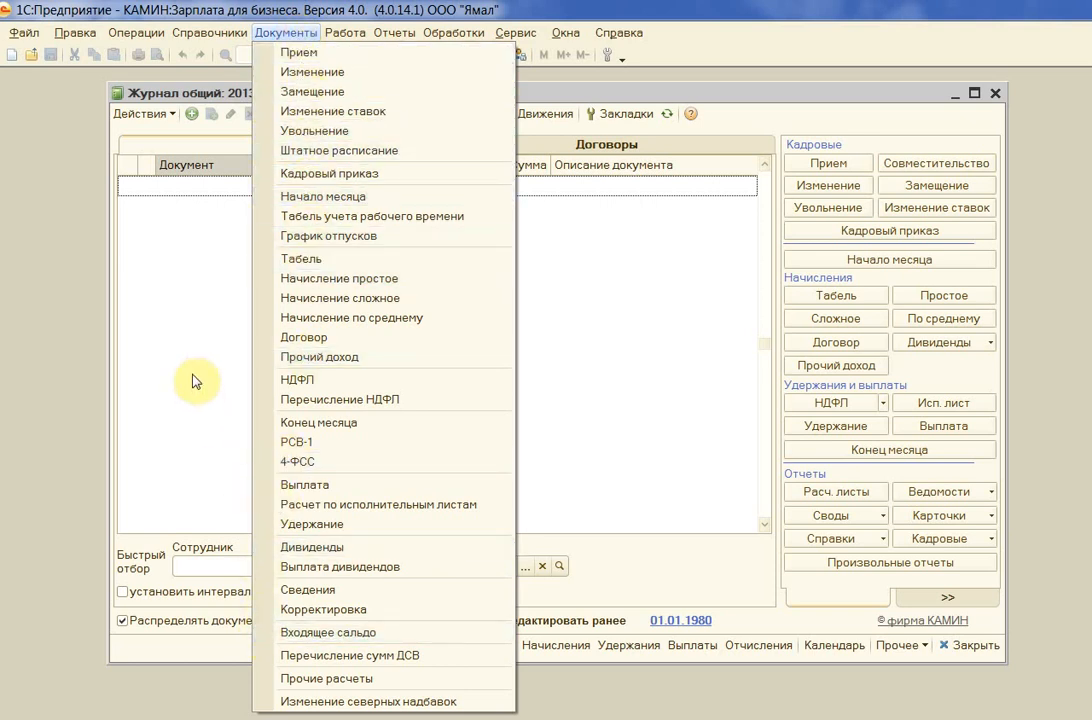
pyautogui.click(175, 317)
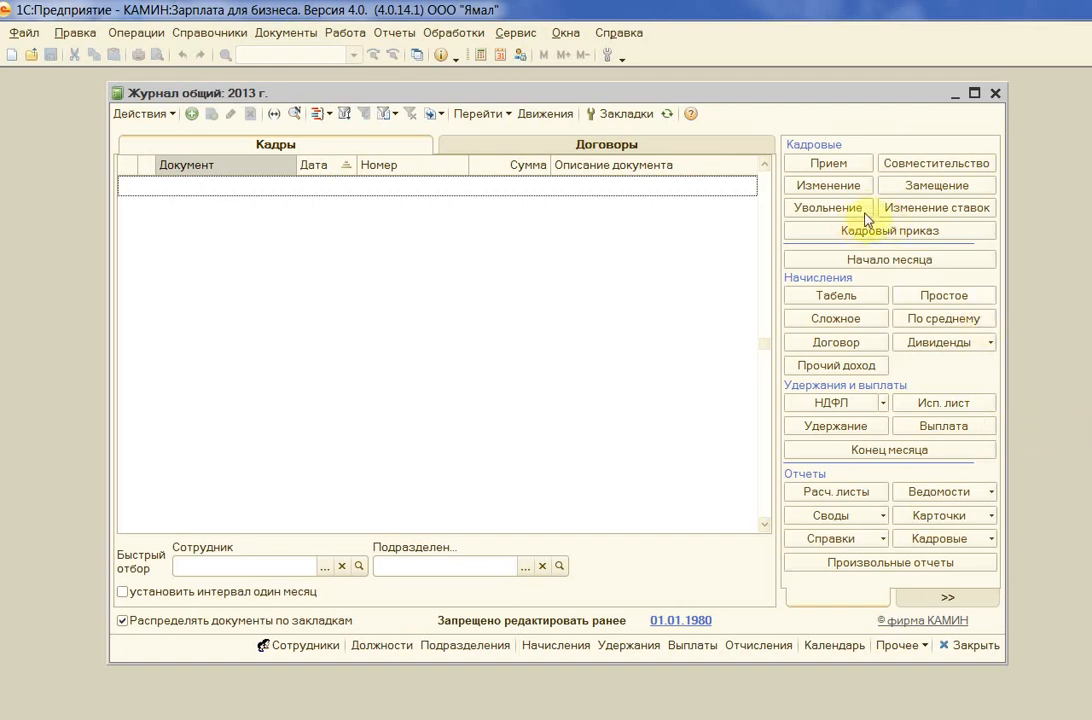
# - Create a new Прием (hiring) document and set its date to 01.06.2013
pyautogui.click(829, 163)
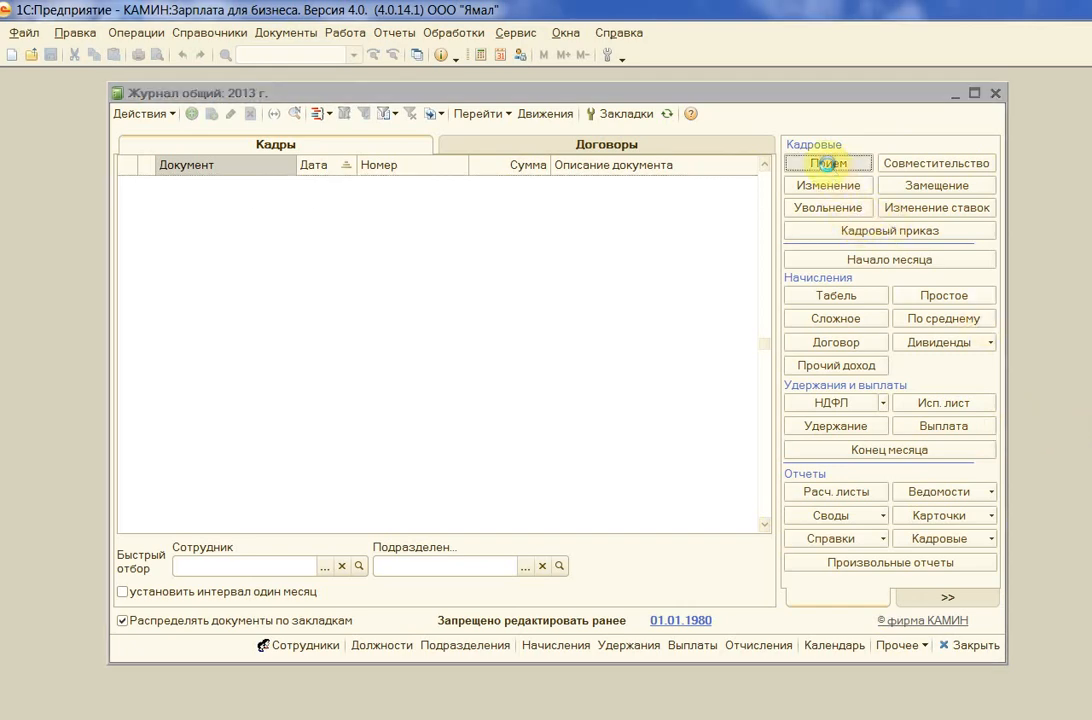
pyautogui.moveTo(446, 115); pyautogui.dragTo(648, 110)
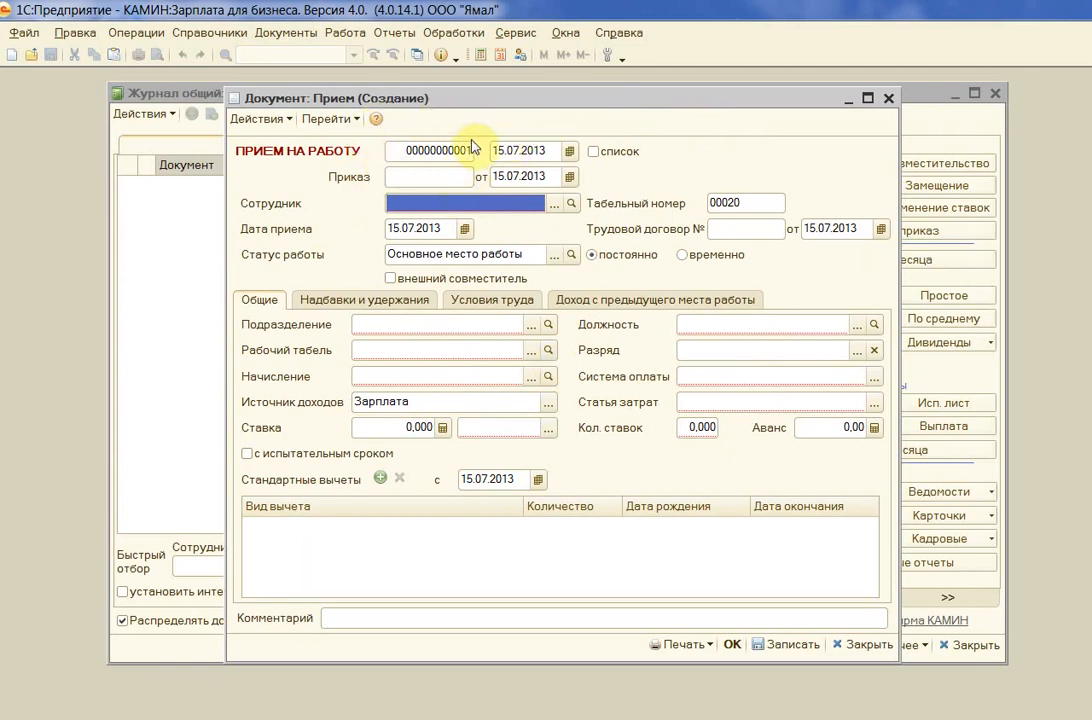
pyautogui.click(572, 151)
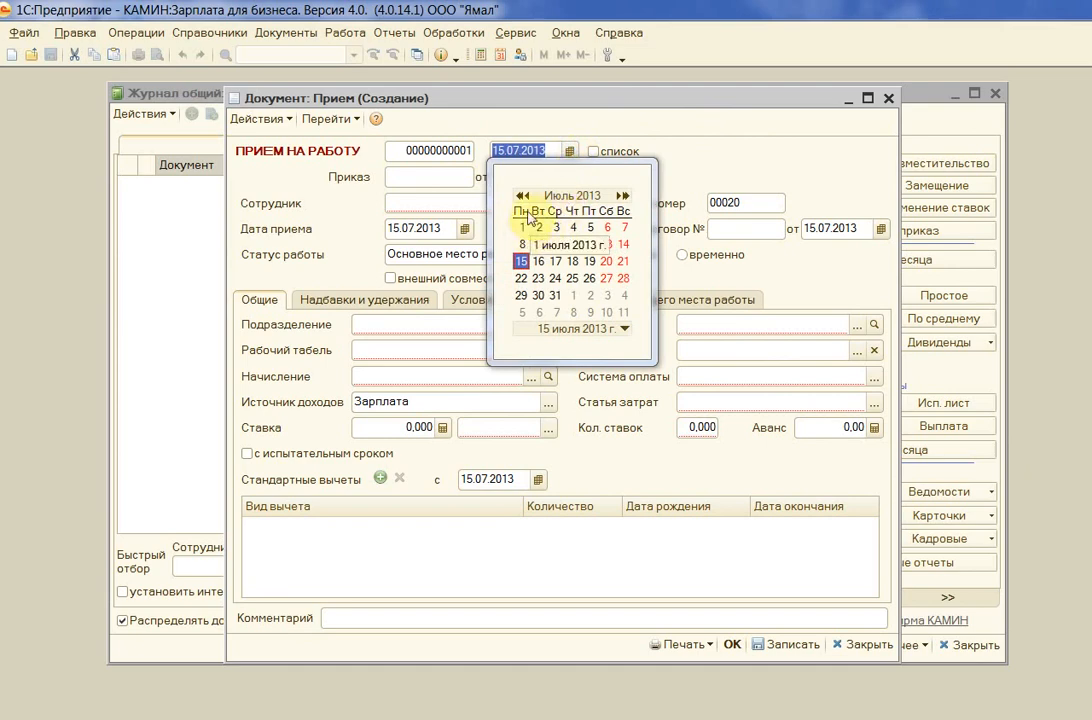
pyautogui.click(521, 195)
pyautogui.click(607, 227)
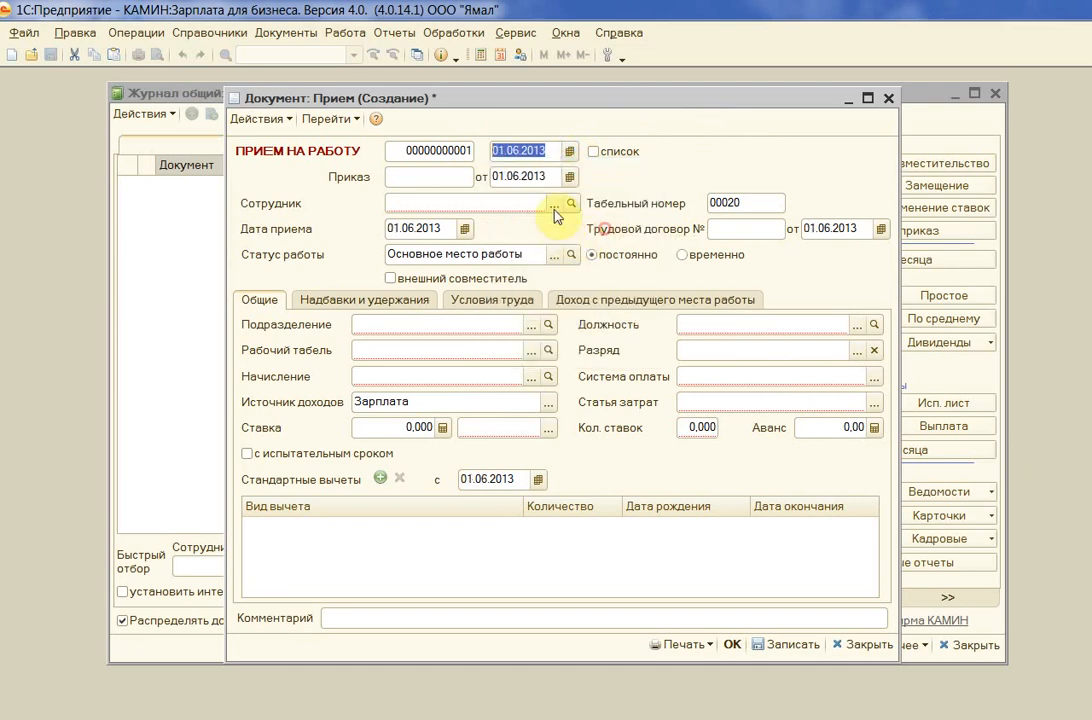
# - Fill in the Приказ number of the hiring document with 15-к
pyautogui.click(403, 178)
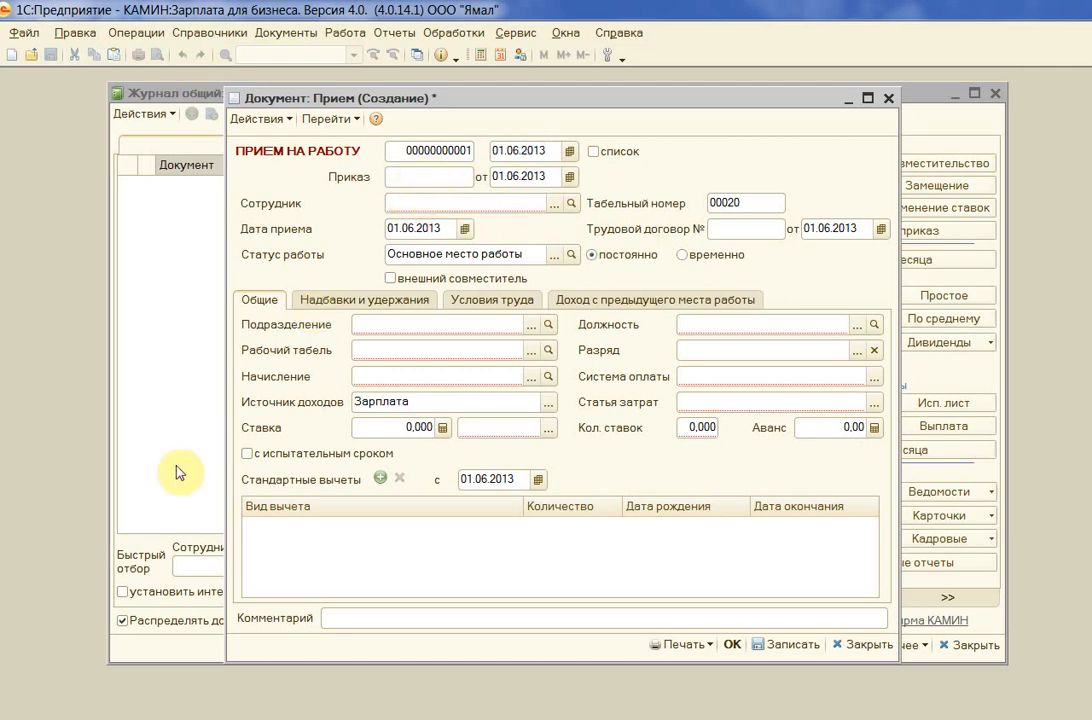
pyautogui.write('15-к')
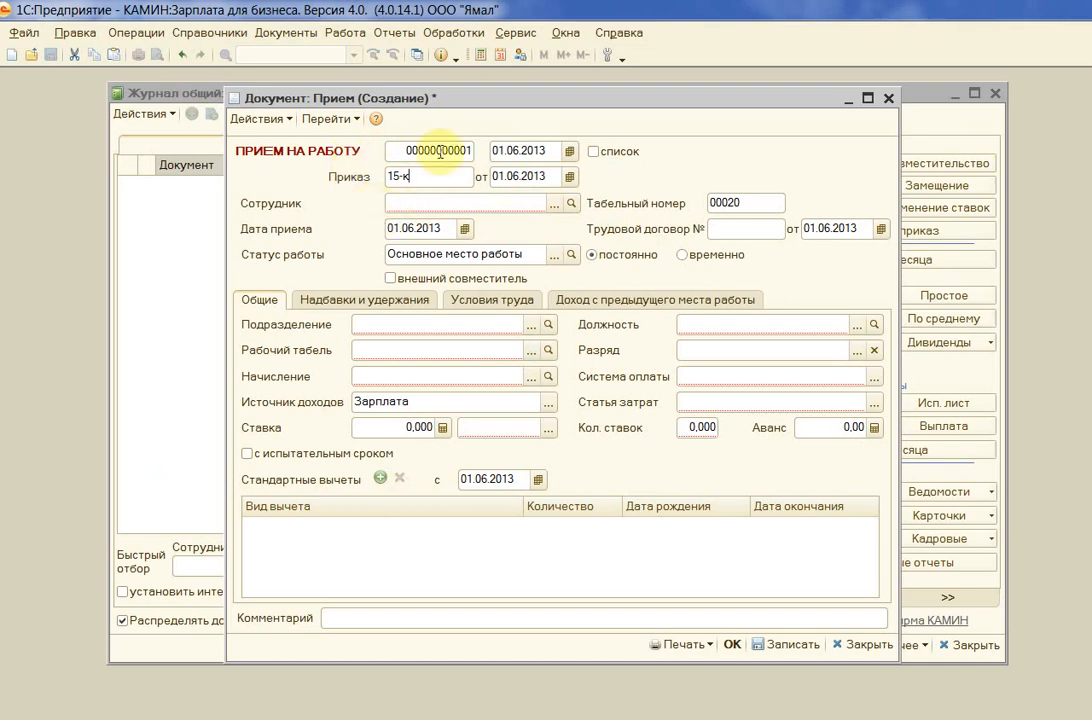
pyautogui.click(408, 178)
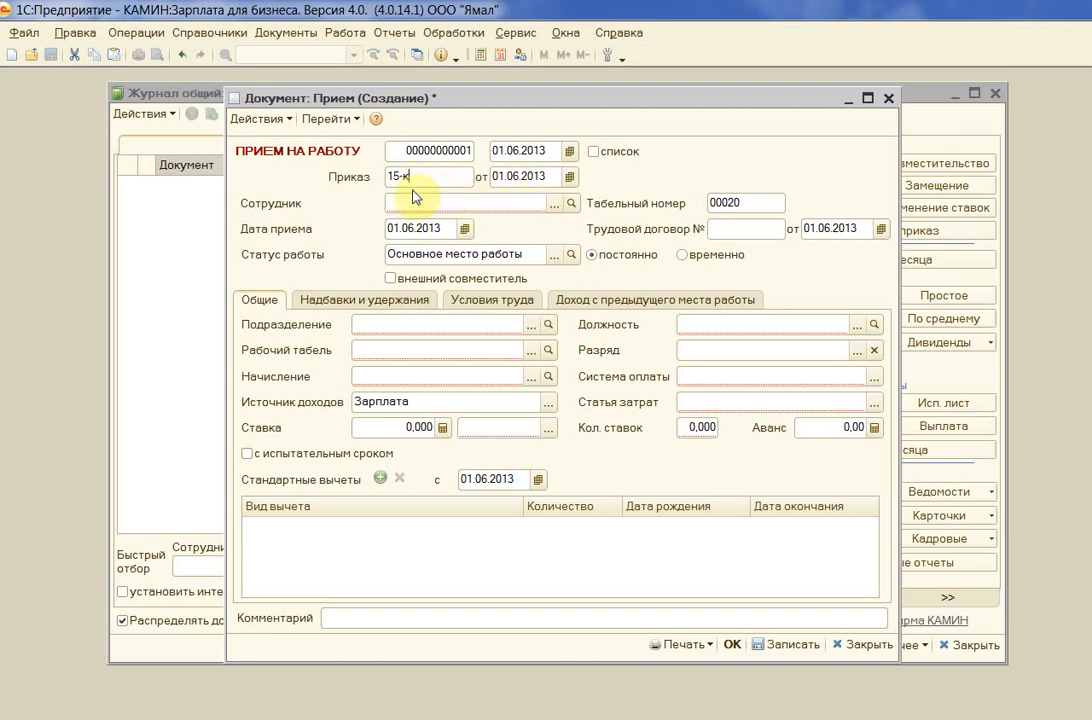
# - Choose the second employee in the Работники folder as the person being hired
pyautogui.click(555, 207)
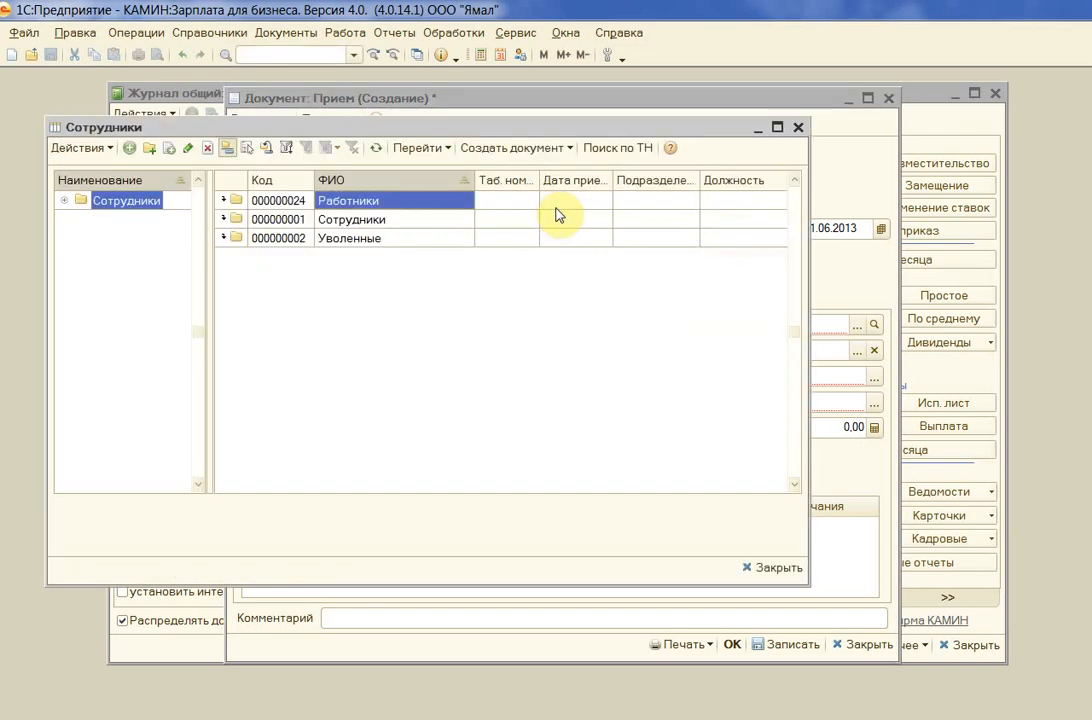
pyautogui.doubleClick(355, 201)
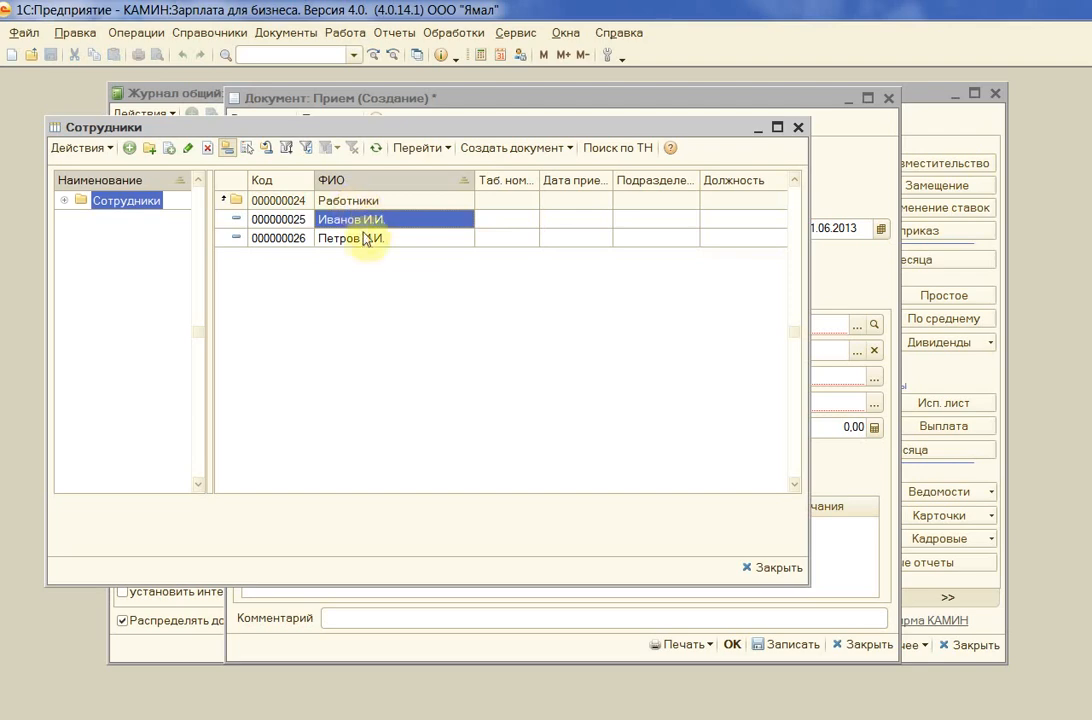
pyautogui.click(365, 240)
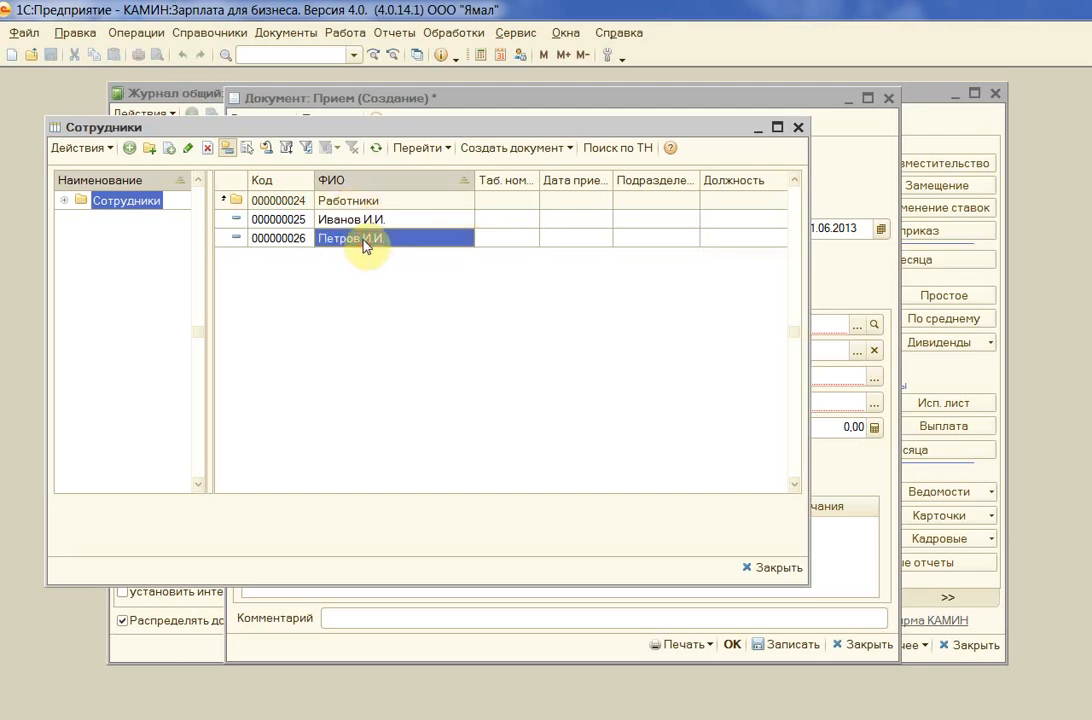
pyautogui.doubleClick(365, 240)
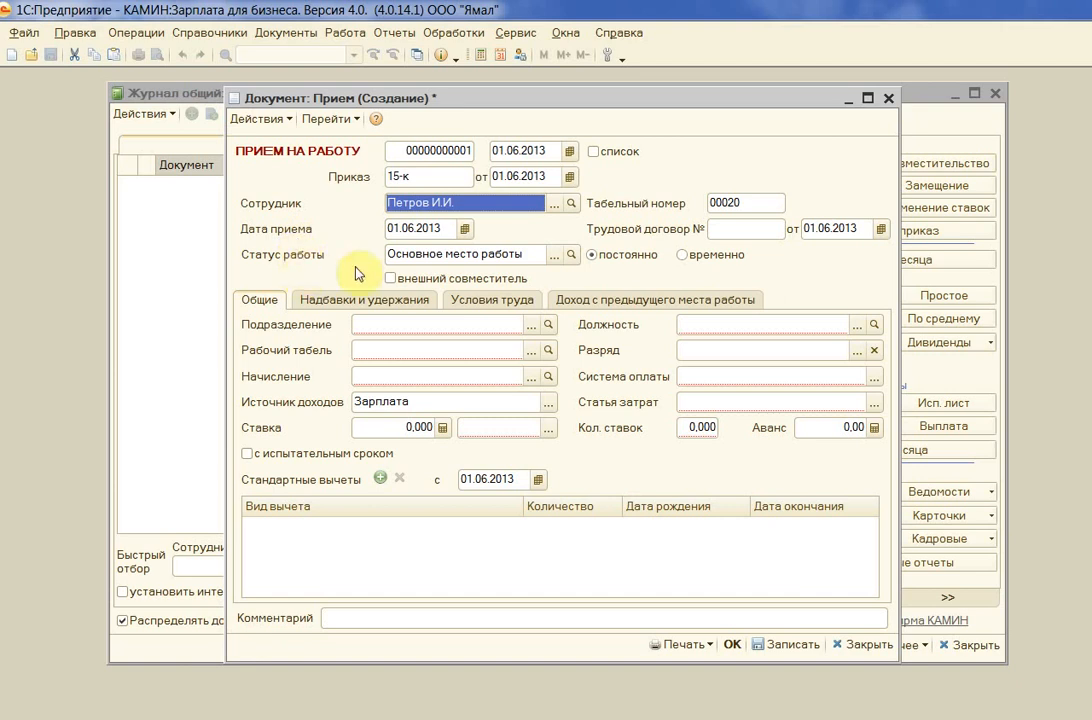
# - Examine the work status choices and the dismissal-document options for temporary employment, ending with Основное место работы and постоянно selected
pyautogui.click(552, 256)
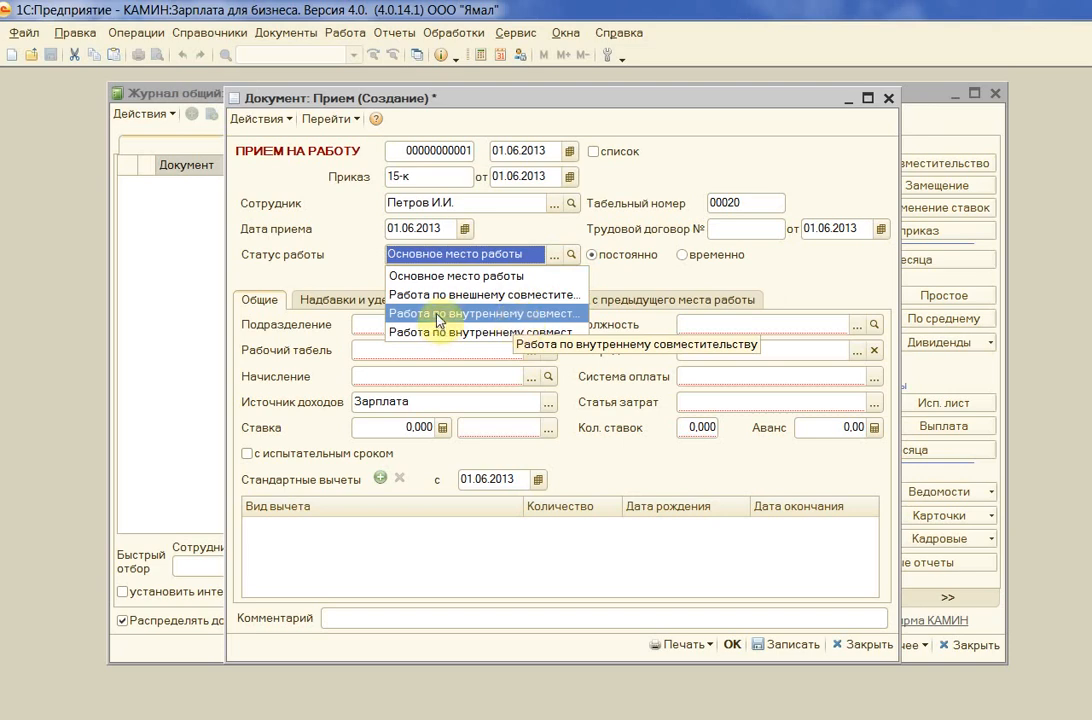
pyautogui.click(456, 275)
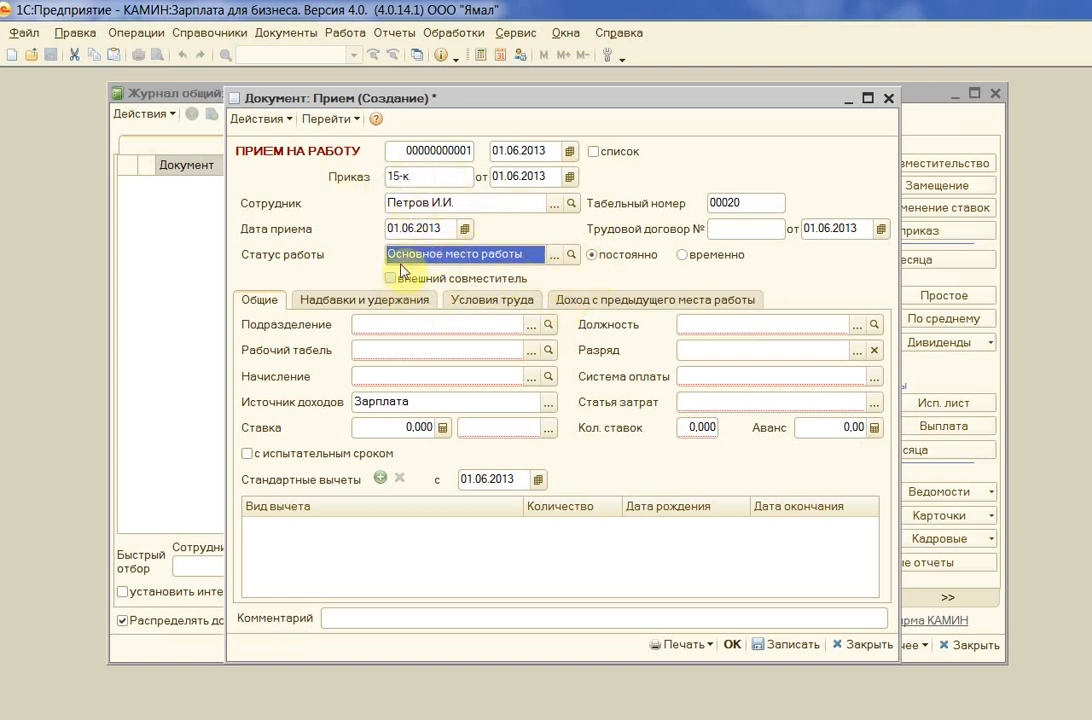
pyautogui.click(738, 258)
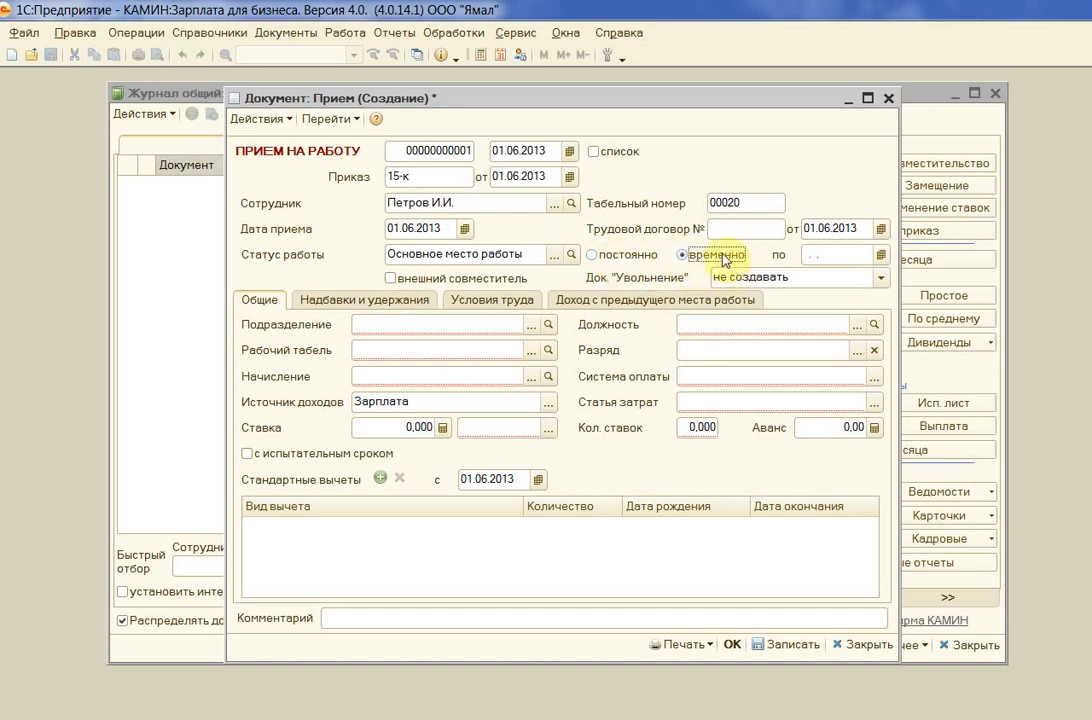
pyautogui.click(884, 279)
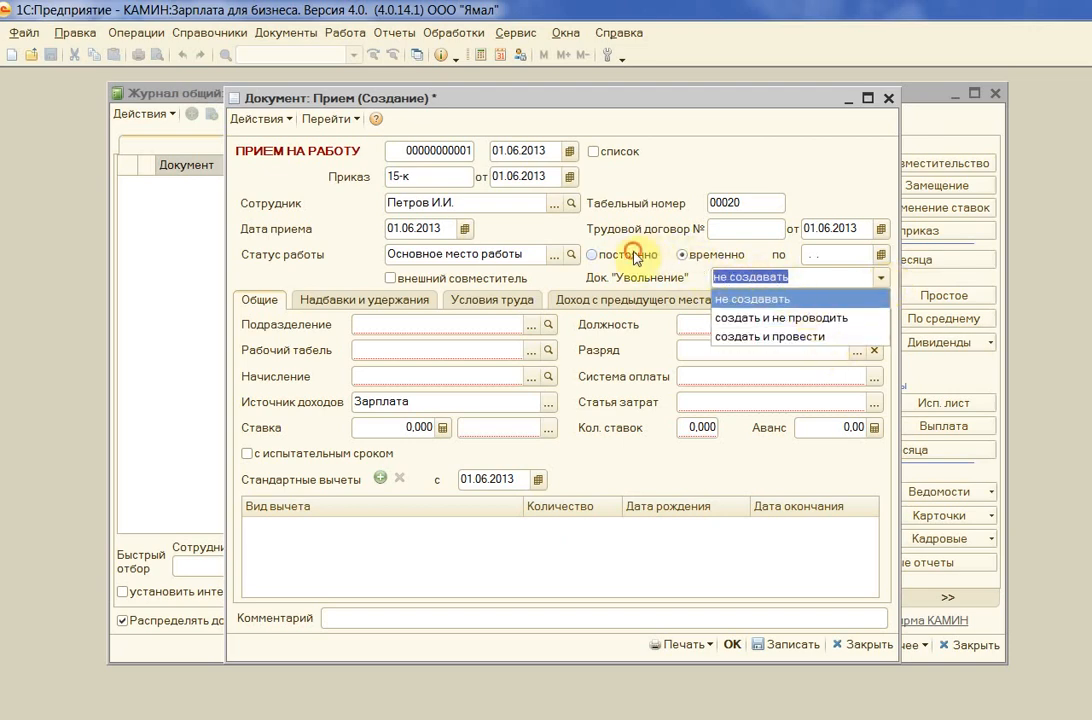
pyautogui.click(590, 256)
pyautogui.click(593, 256)
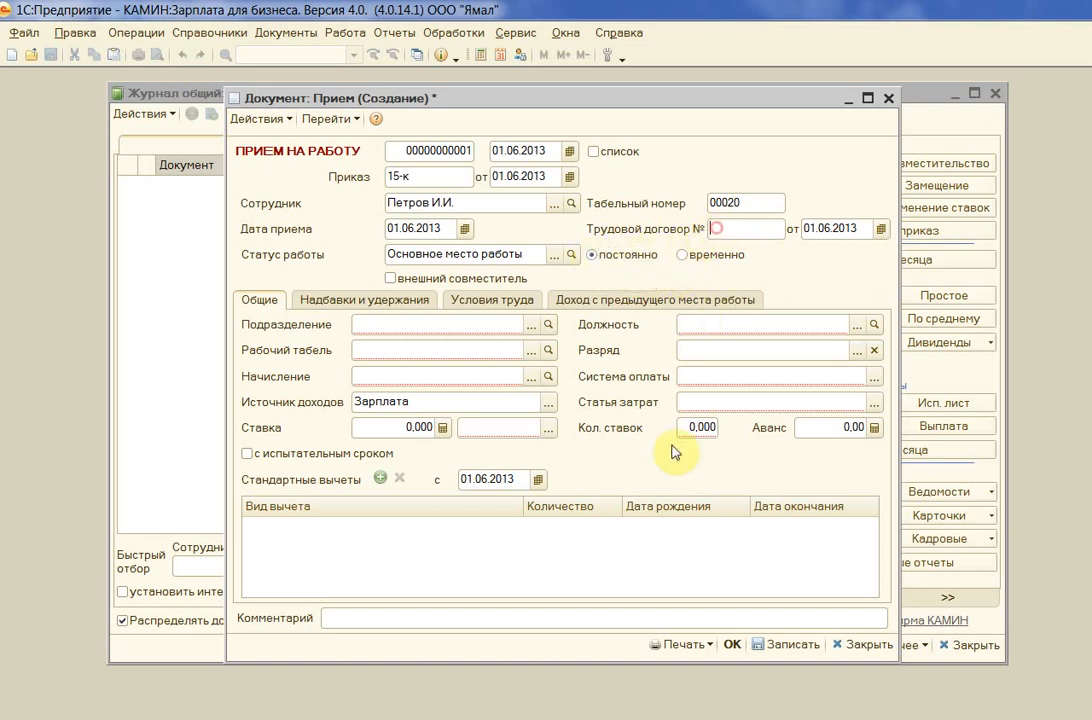
# - Enter 15/2013 as the employment contract number and choose Основное as the department (Подразделение)
pyautogui.write('15')
pyautogui.write('/2013')
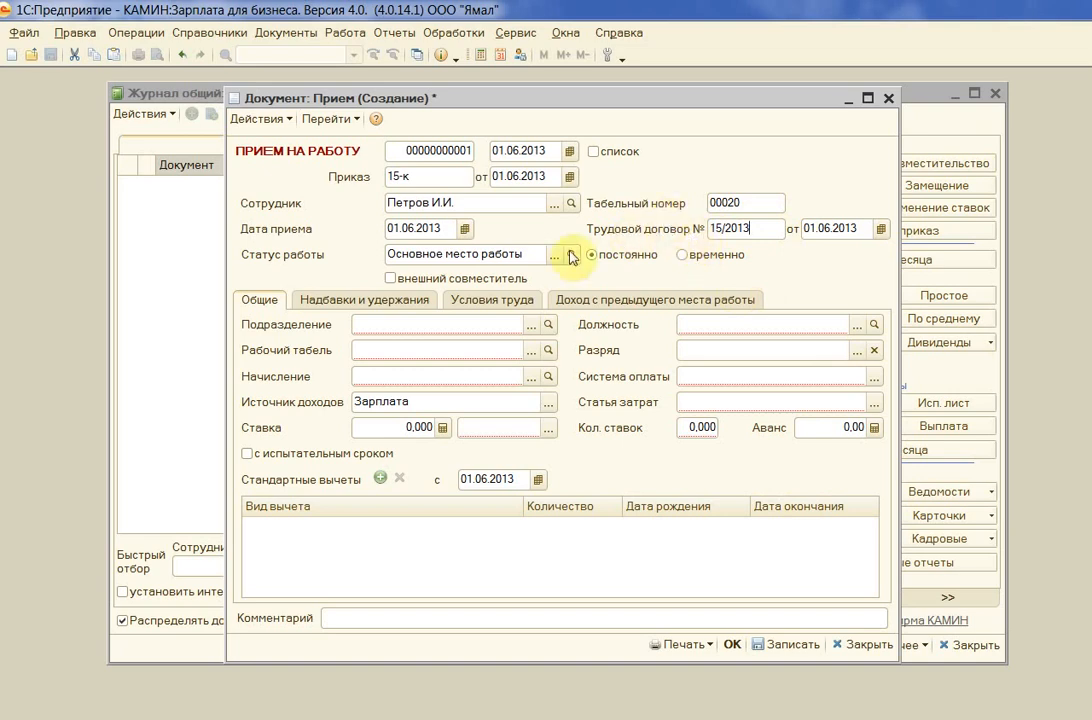
pyautogui.click(530, 325)
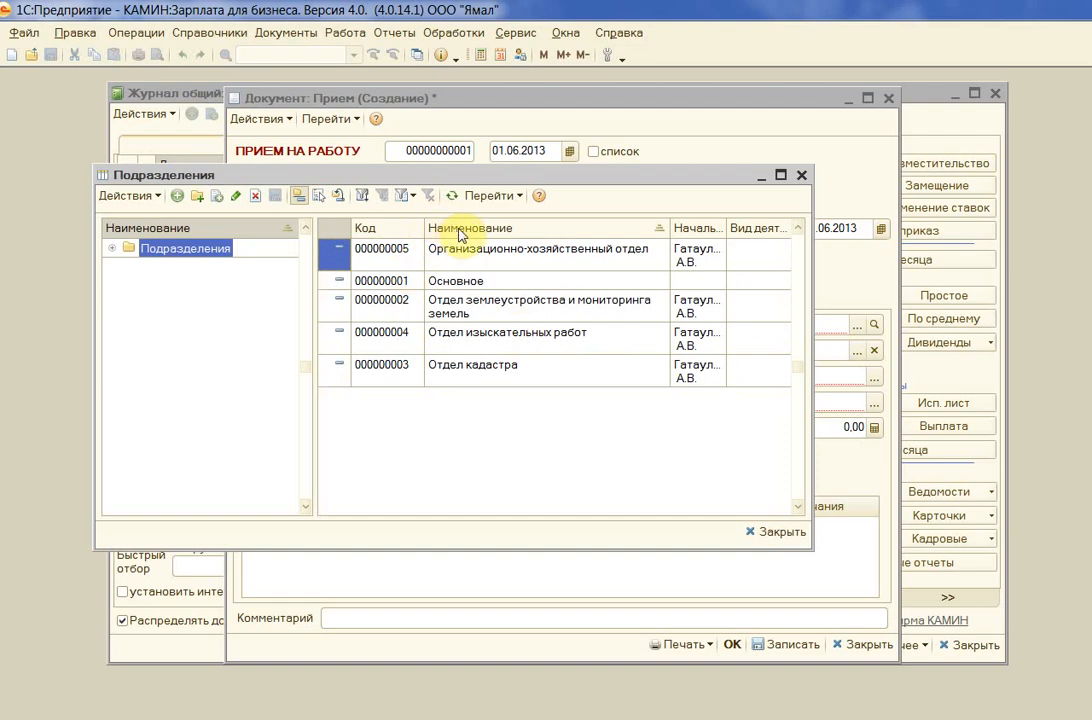
pyautogui.doubleClick(465, 282)
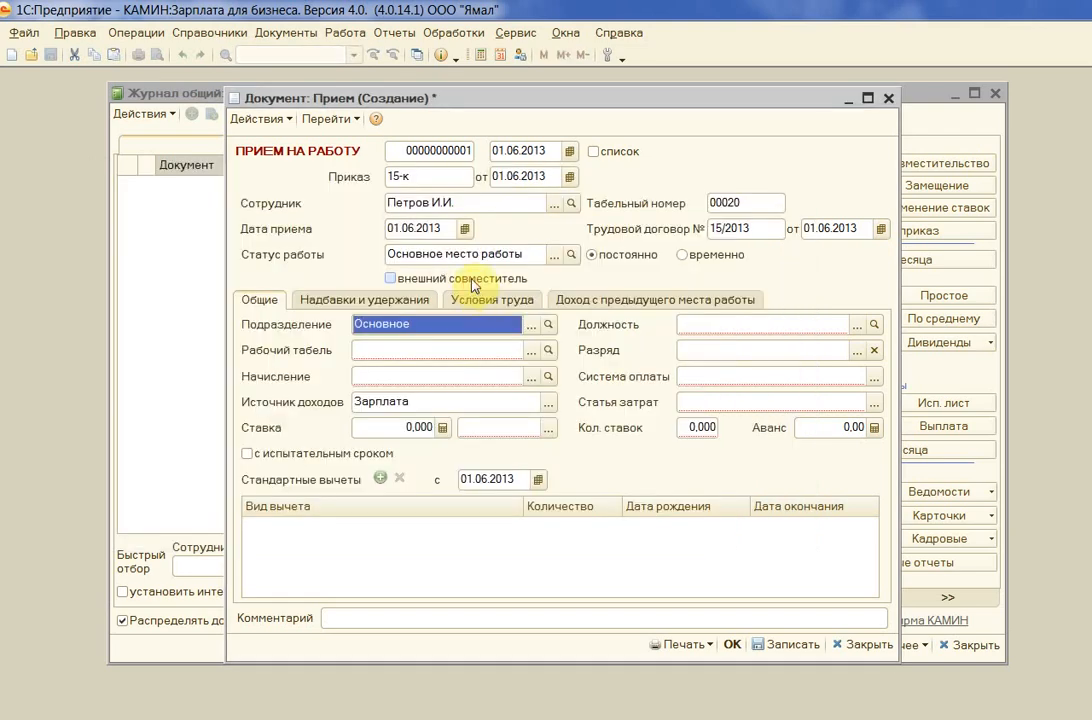
# - Assign the work timesheet "40 - часовая неделя" and the accrual type Оклад
pyautogui.click(530, 352)
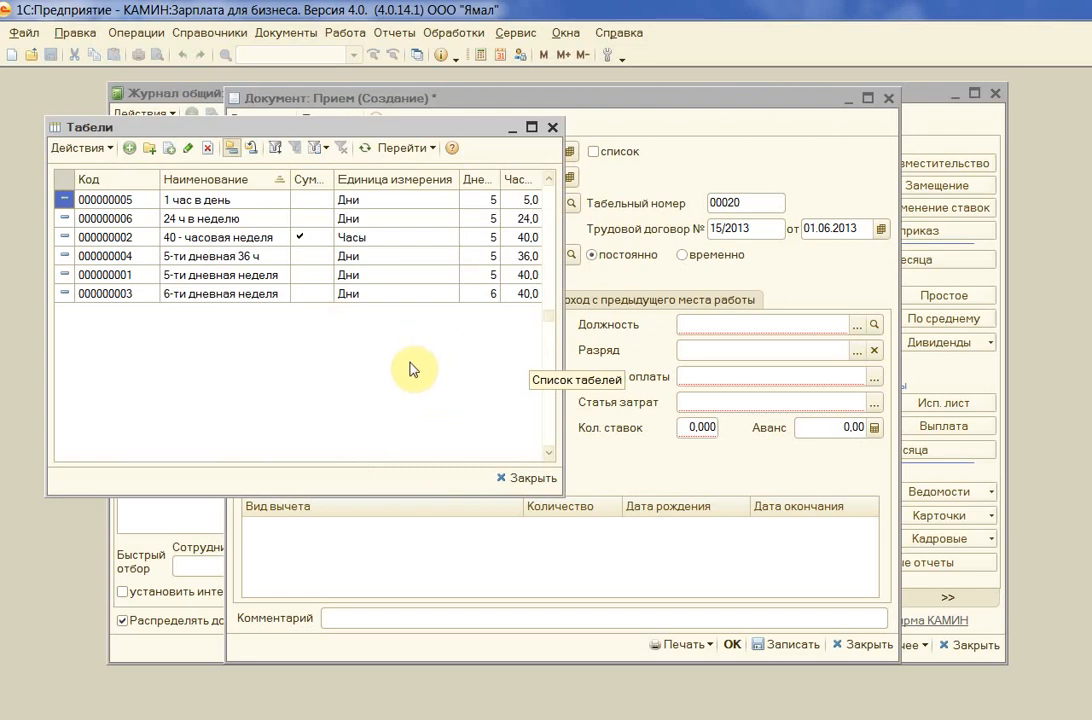
pyautogui.doubleClick(288, 237)
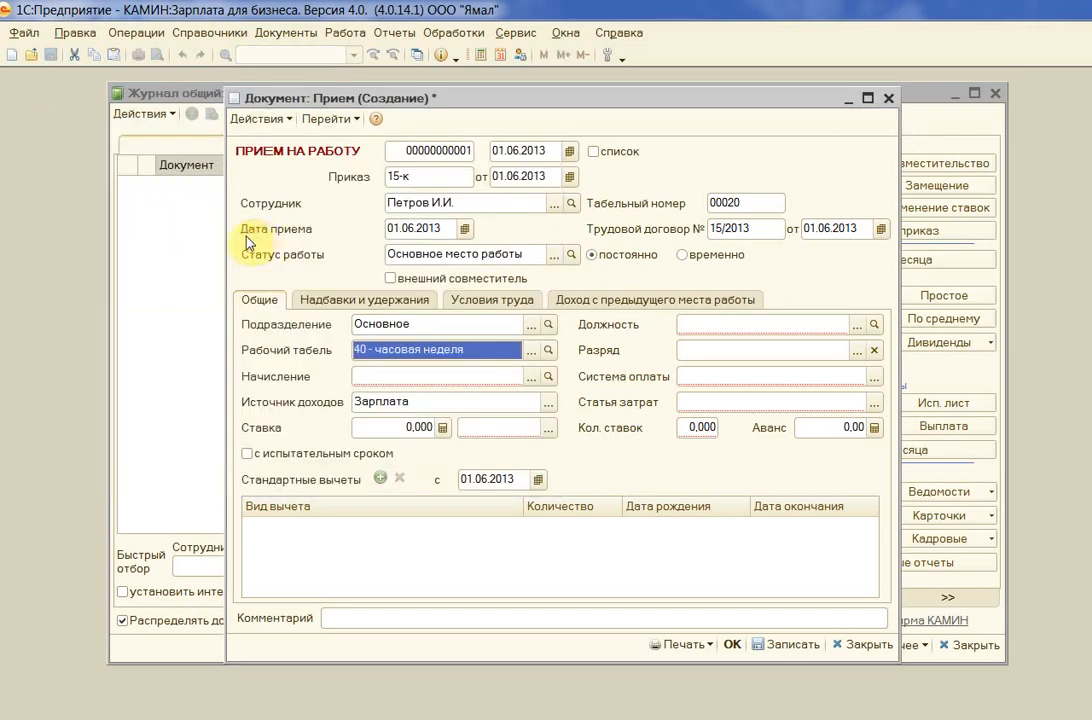
pyautogui.click(409, 371)
pyautogui.doubleClick(200, 388)
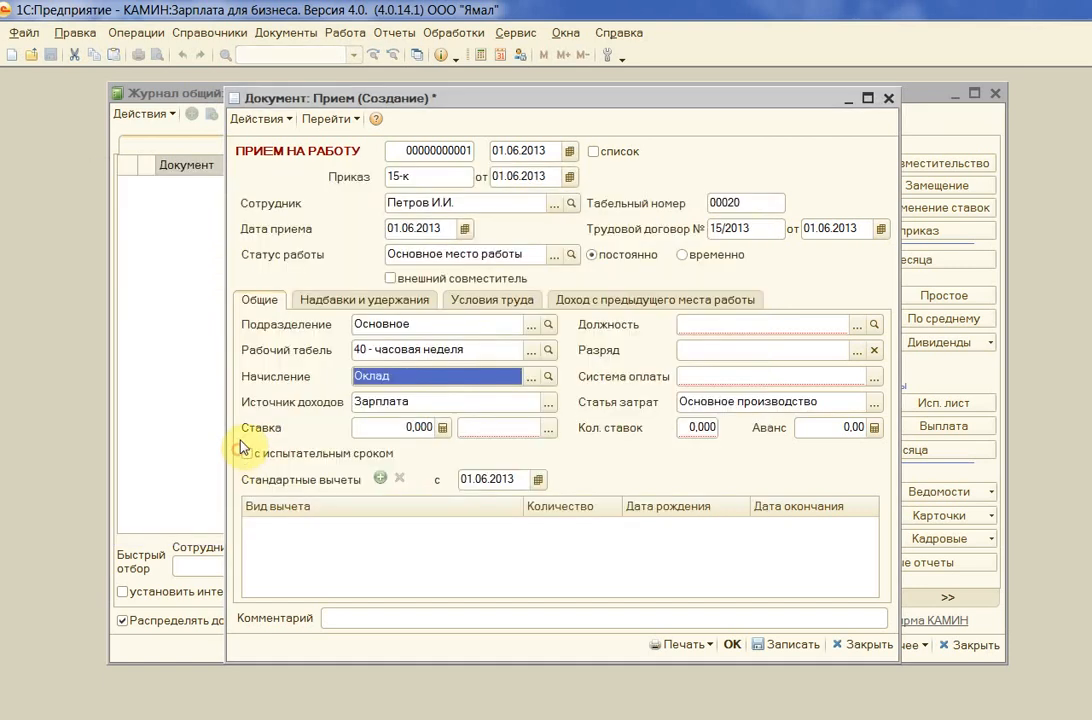
pyautogui.click(531, 376)
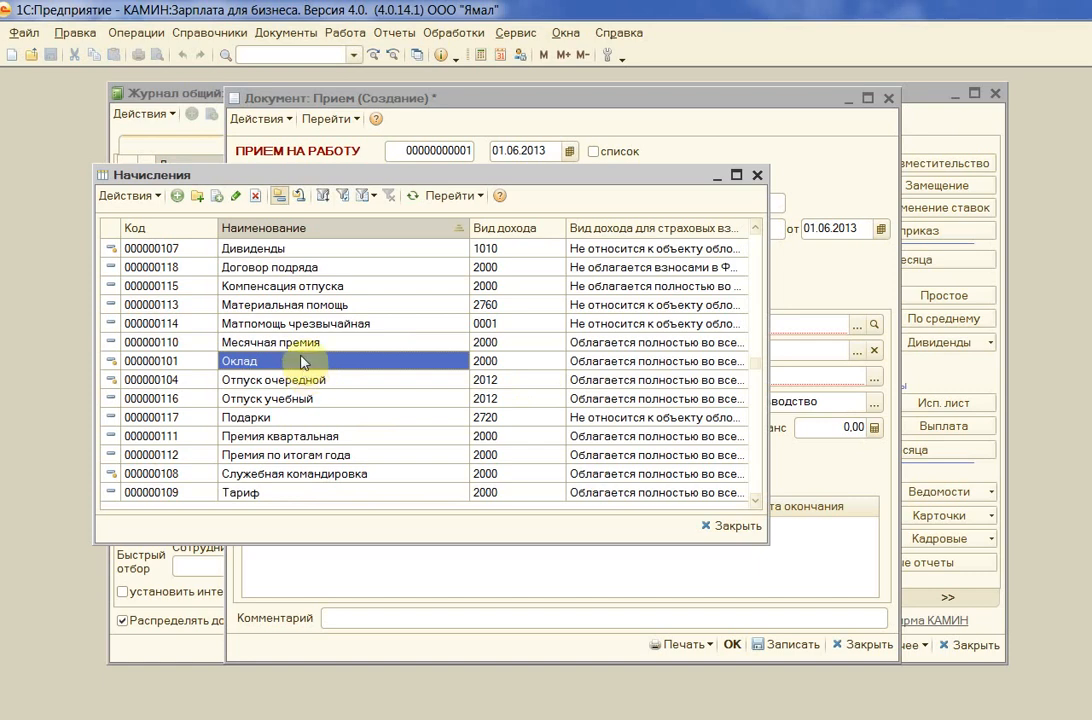
pyautogui.doubleClick(301, 360)
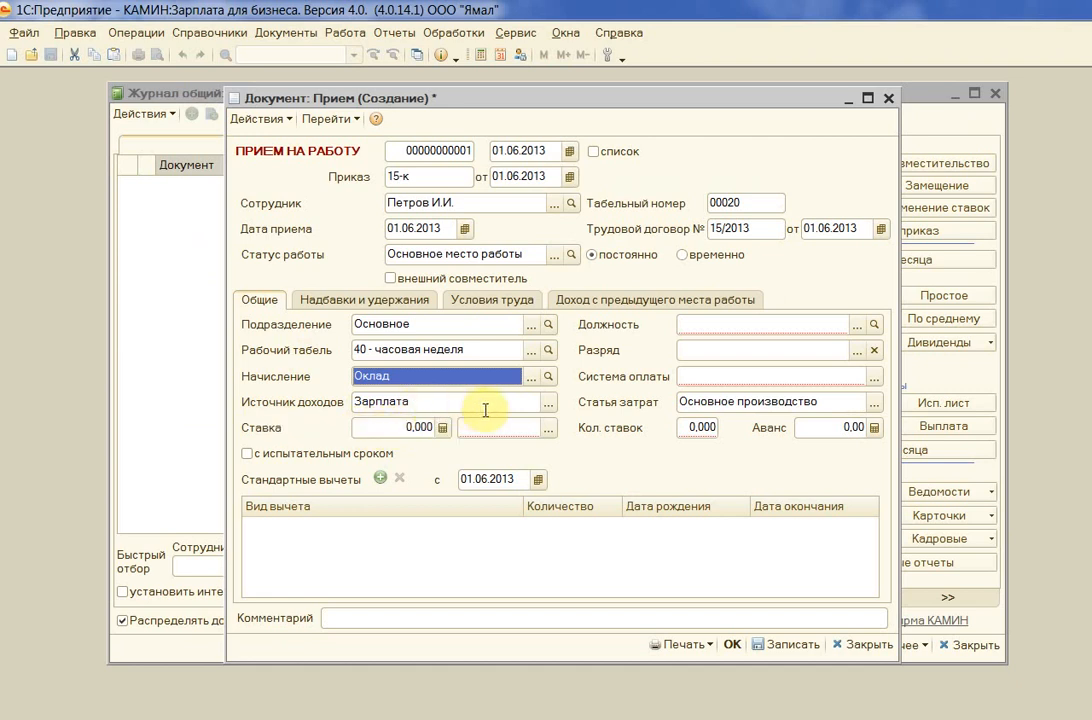
# - Set the pay rate (Ставка) to 10 000 with the unit Руб/мес
pyautogui.click(386, 428)
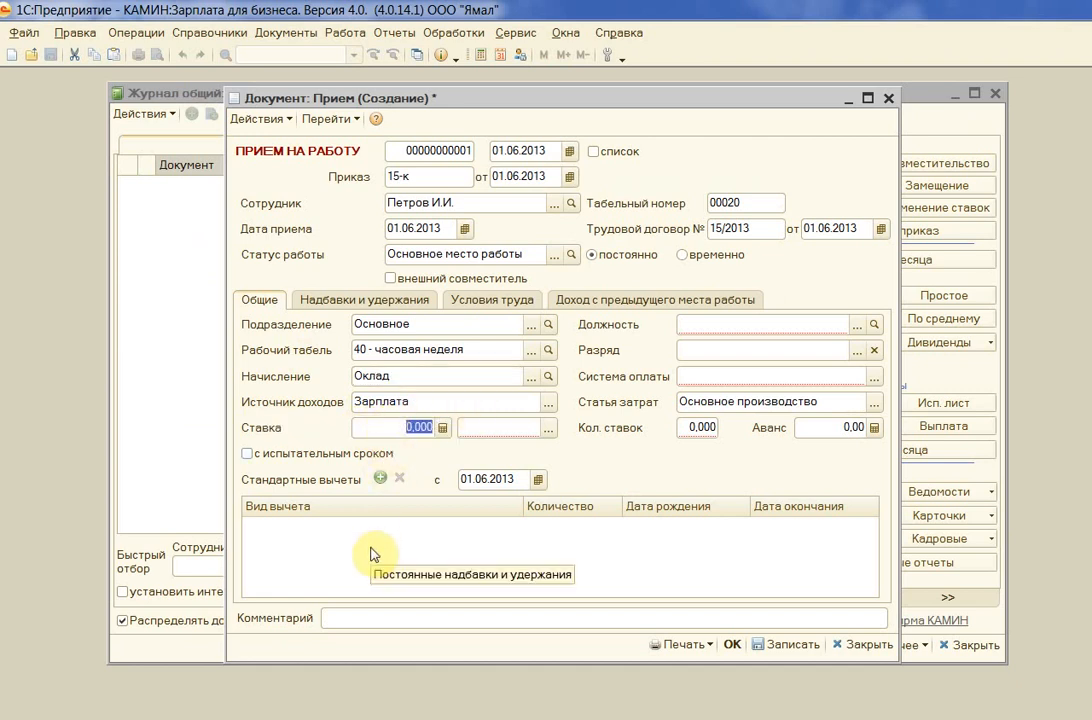
pyautogui.click(480, 428)
pyautogui.click(548, 430)
pyautogui.click(490, 490)
pyautogui.click(399, 428)
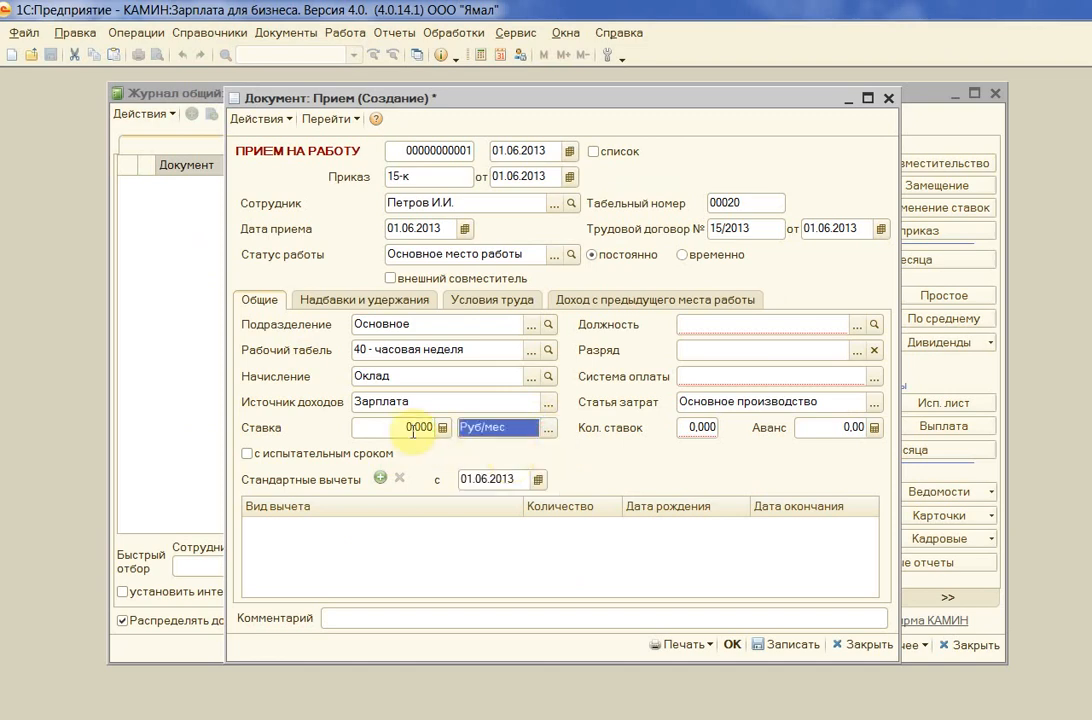
pyautogui.write('10 00')
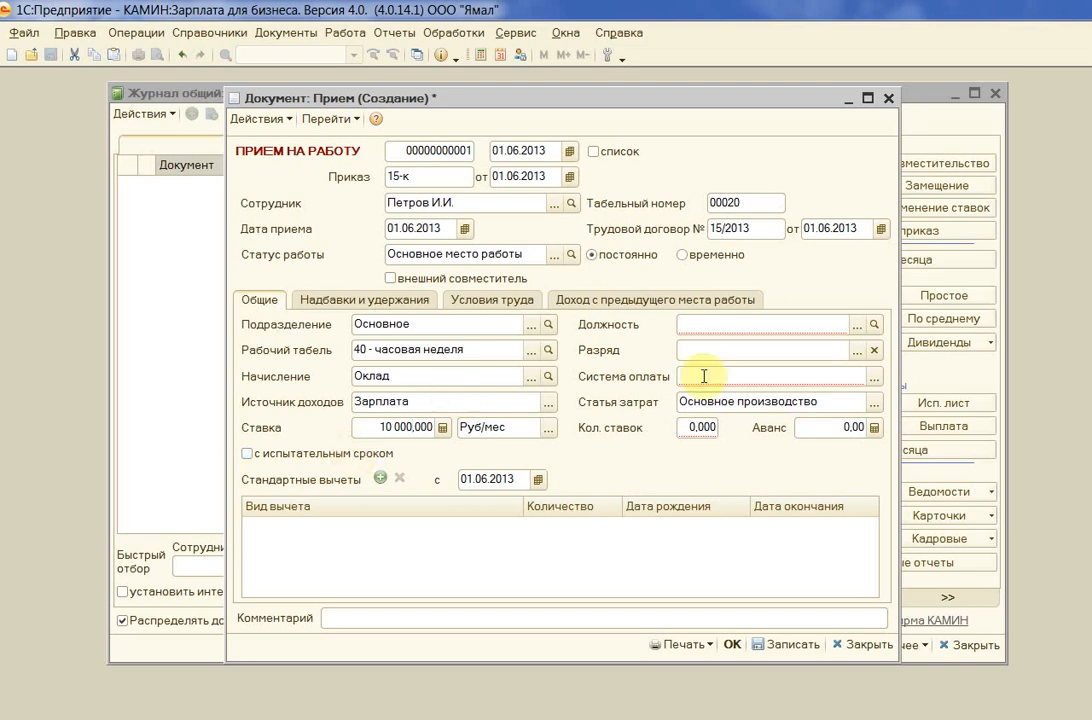
# - Choose Техник as the employee's position (Должность)
pyautogui.click(857, 326)
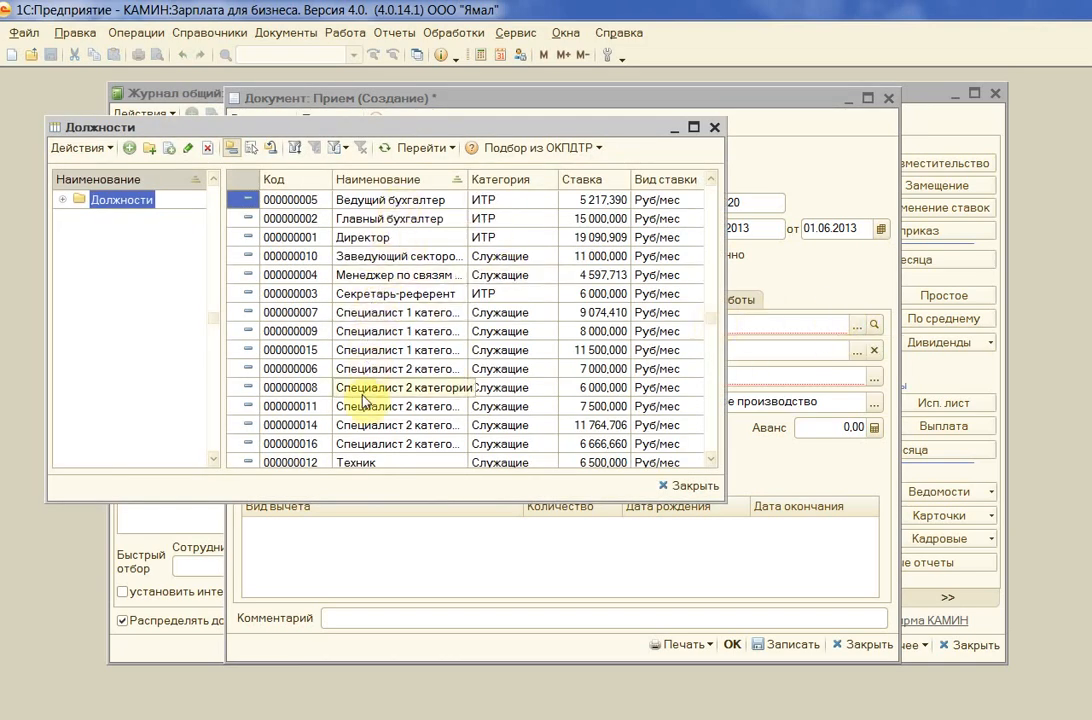
pyautogui.scroll(-1, 355, 400)
pyautogui.doubleClick(362, 425)
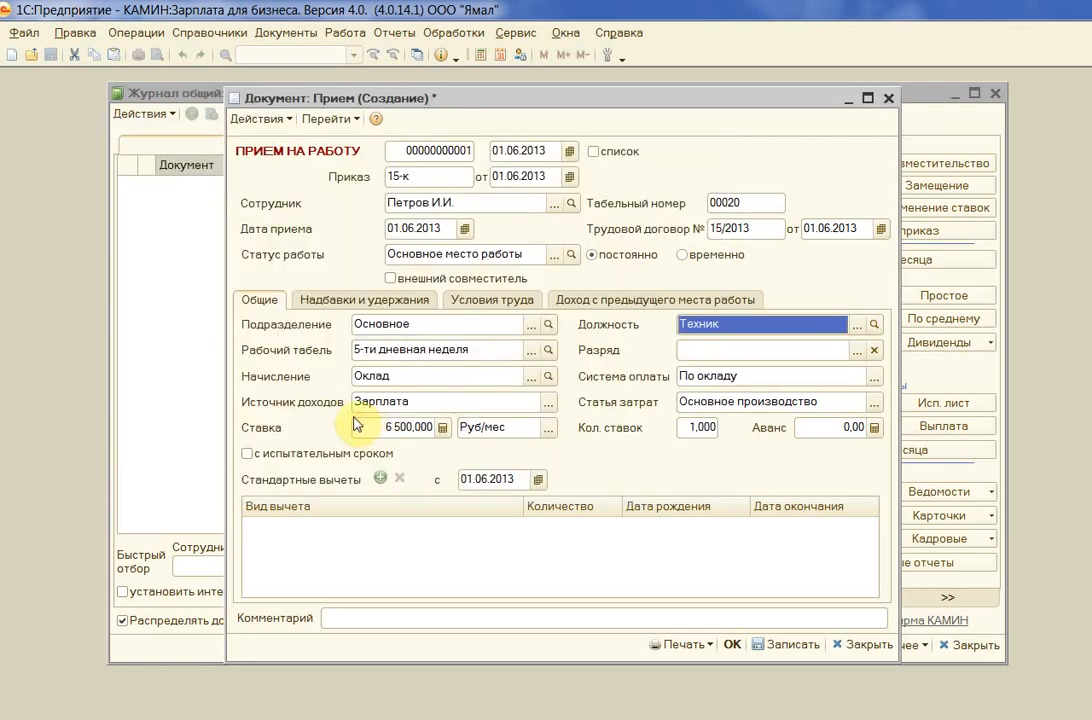
# - Create a new position named Кассир in the Должности directory, with category ИТР and payment system По окладу
pyautogui.click(857, 324)
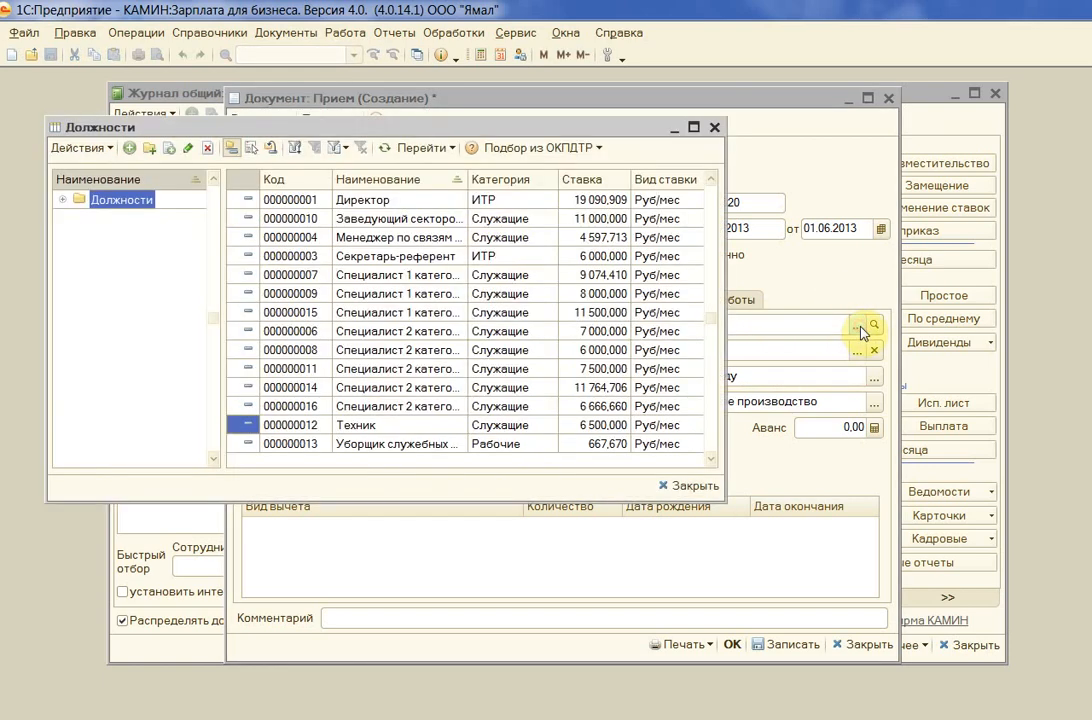
pyautogui.click(130, 149)
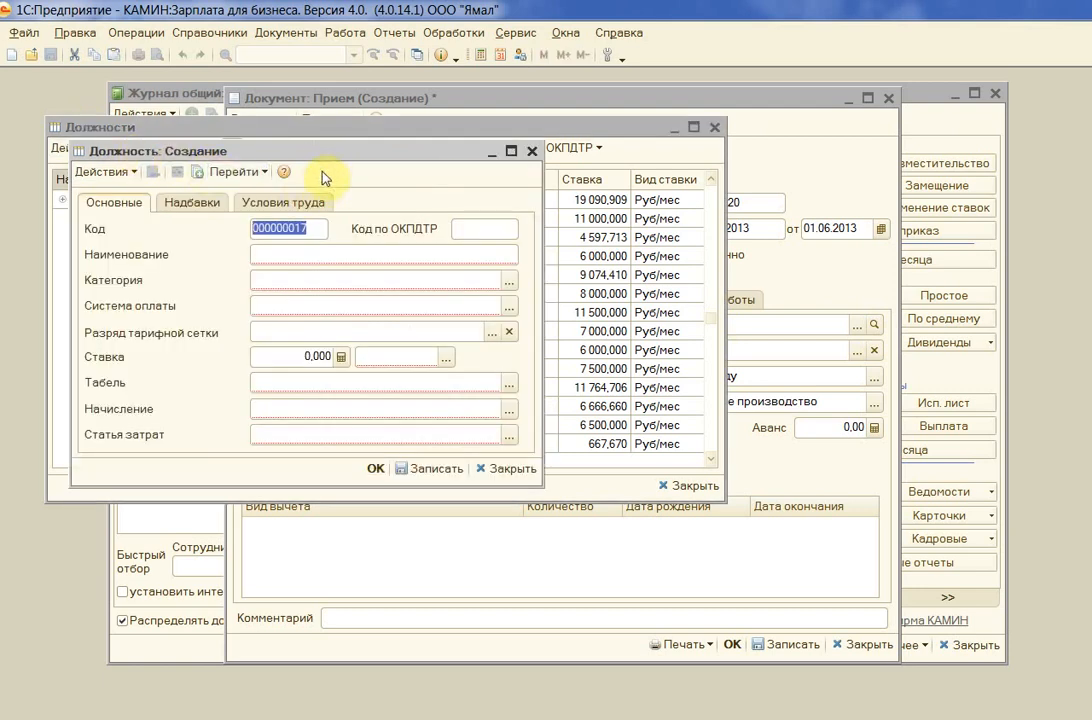
pyautogui.click(275, 255)
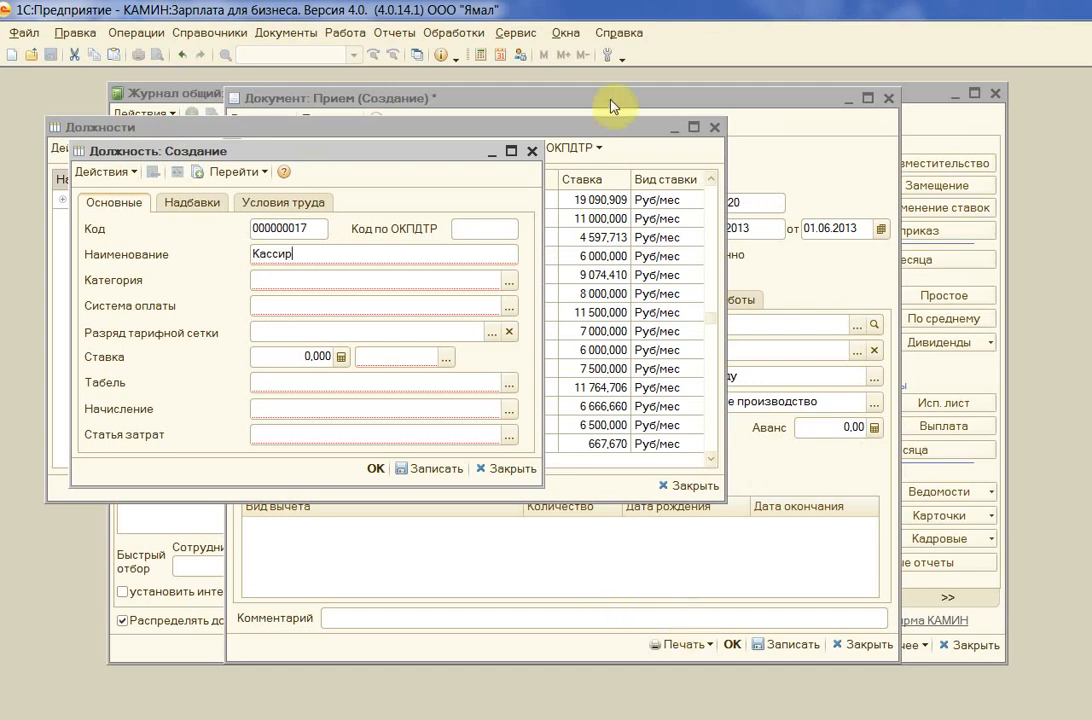
pyautogui.click(509, 280)
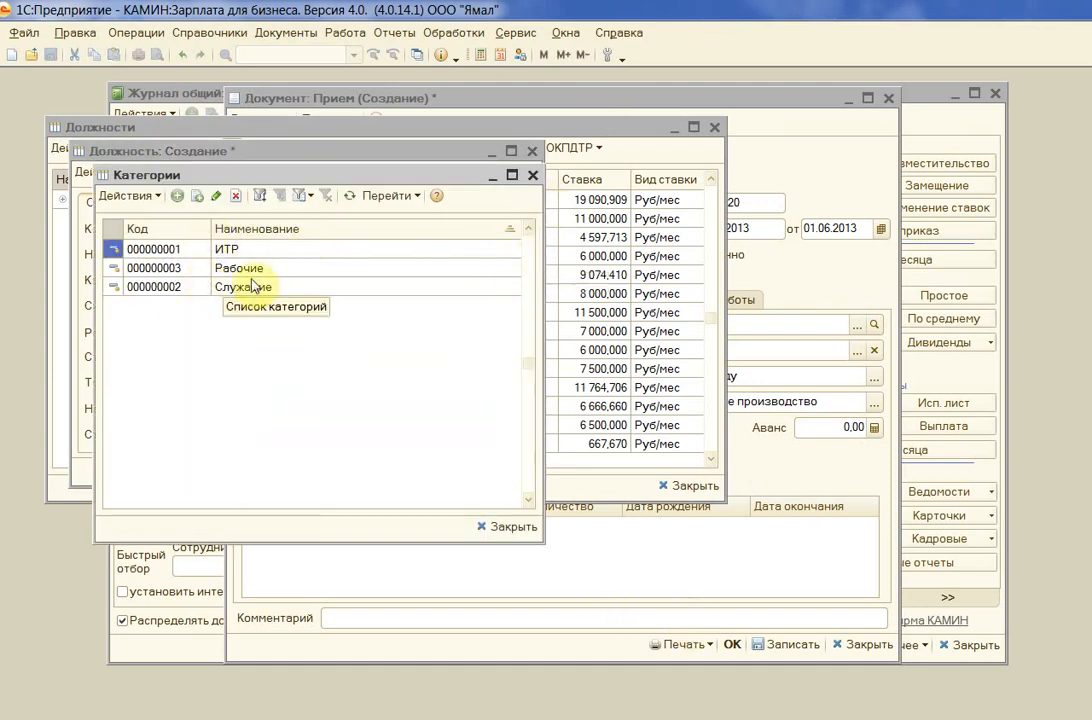
pyautogui.doubleClick(243, 250)
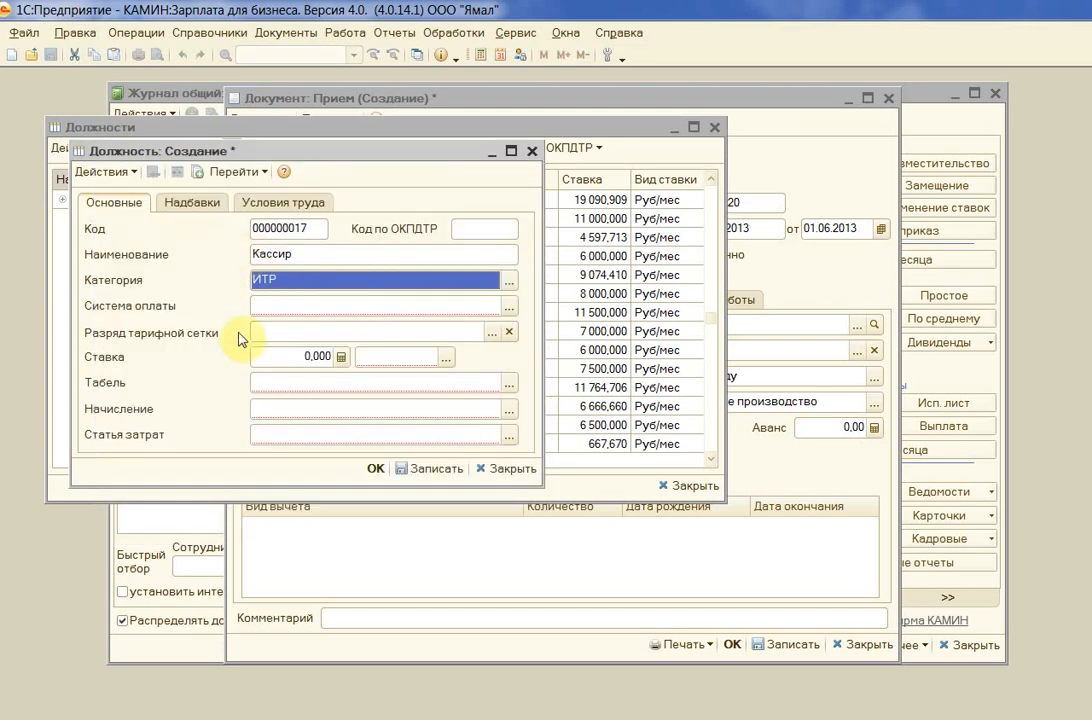
pyautogui.click(512, 307)
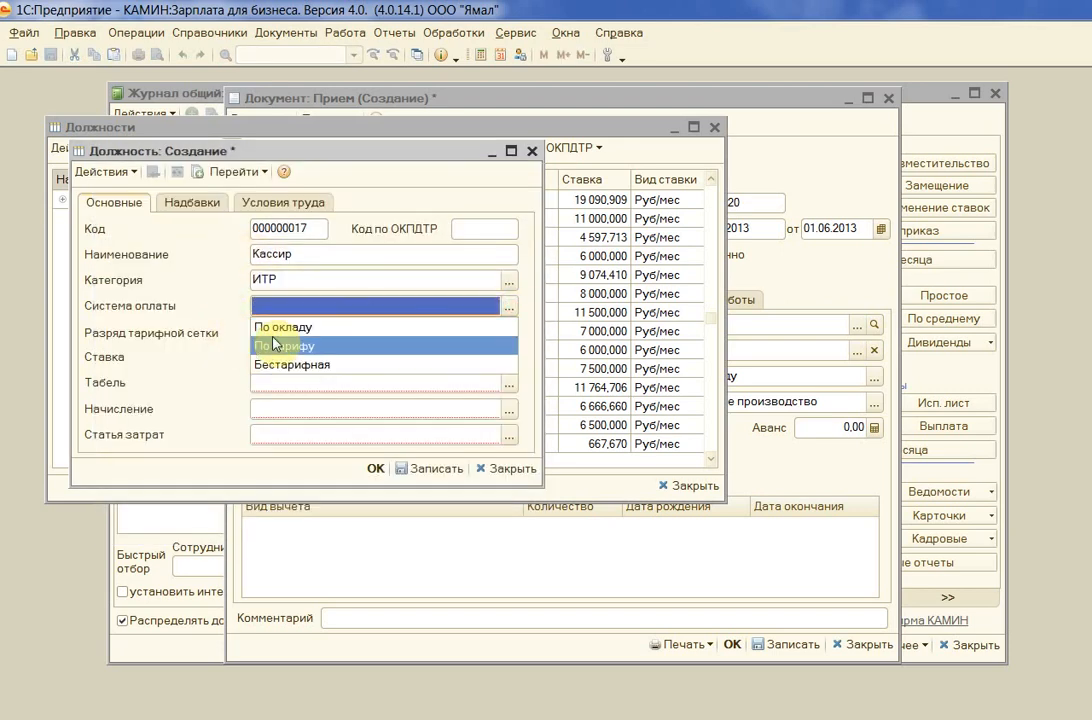
pyautogui.click(266, 338)
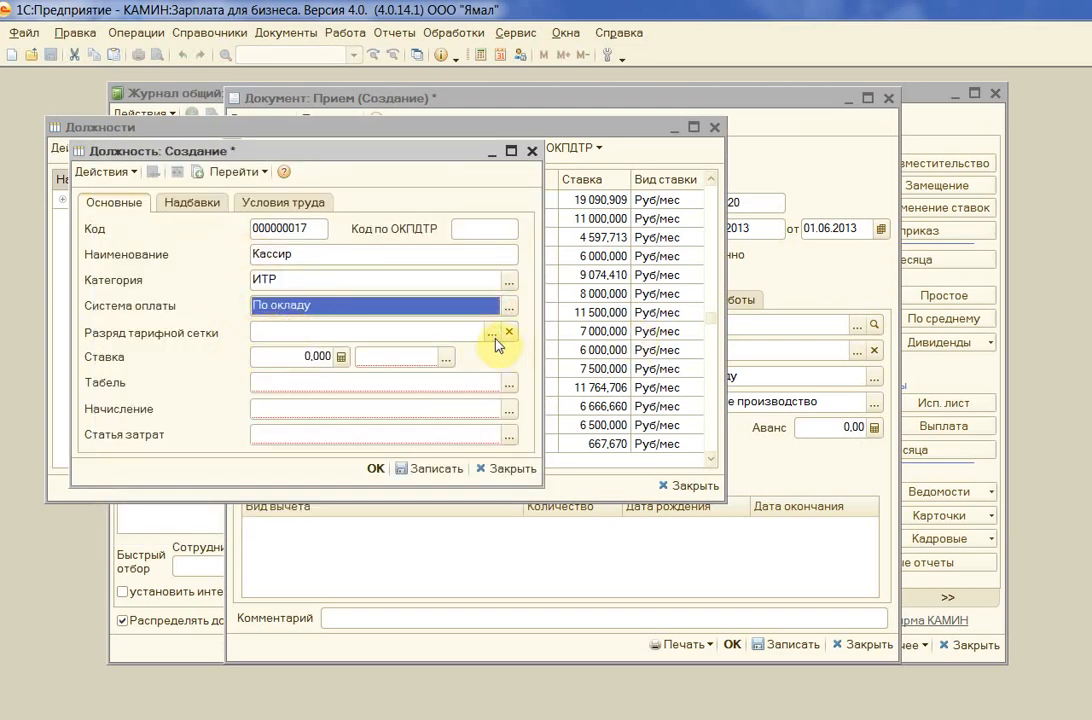
# - Set the new position's rate (Ставка) to 5 000 Руб/мес and its timesheet (Табель) to "5-ти дневная 36 ч"
pyautogui.click(275, 356)
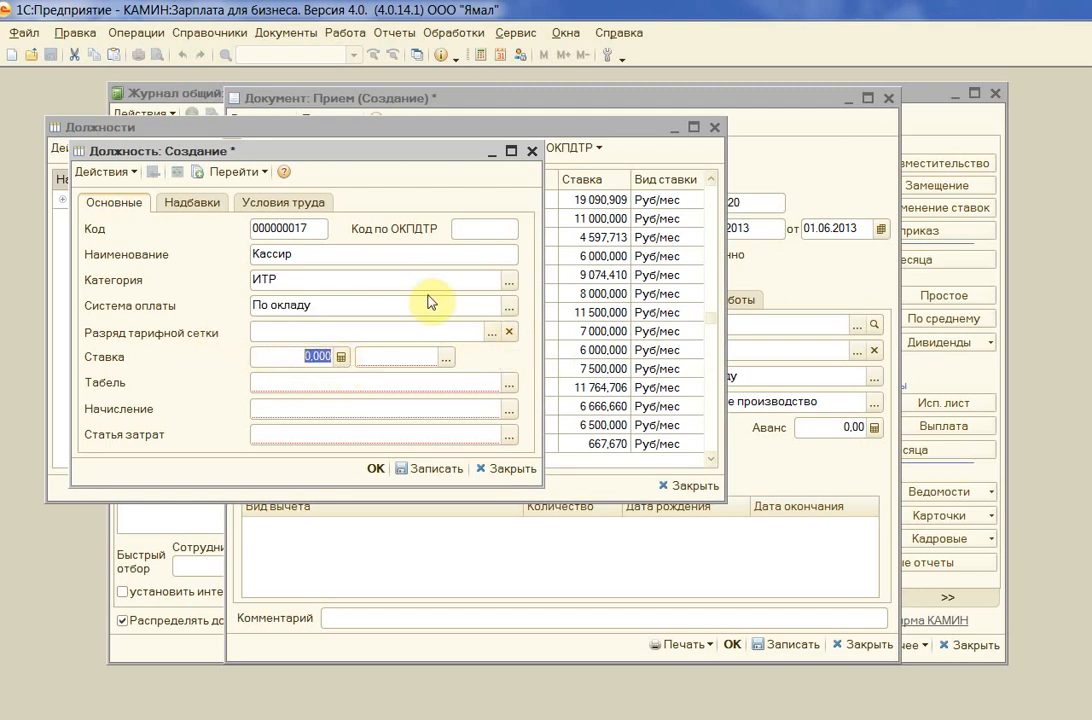
pyautogui.write('5 000')
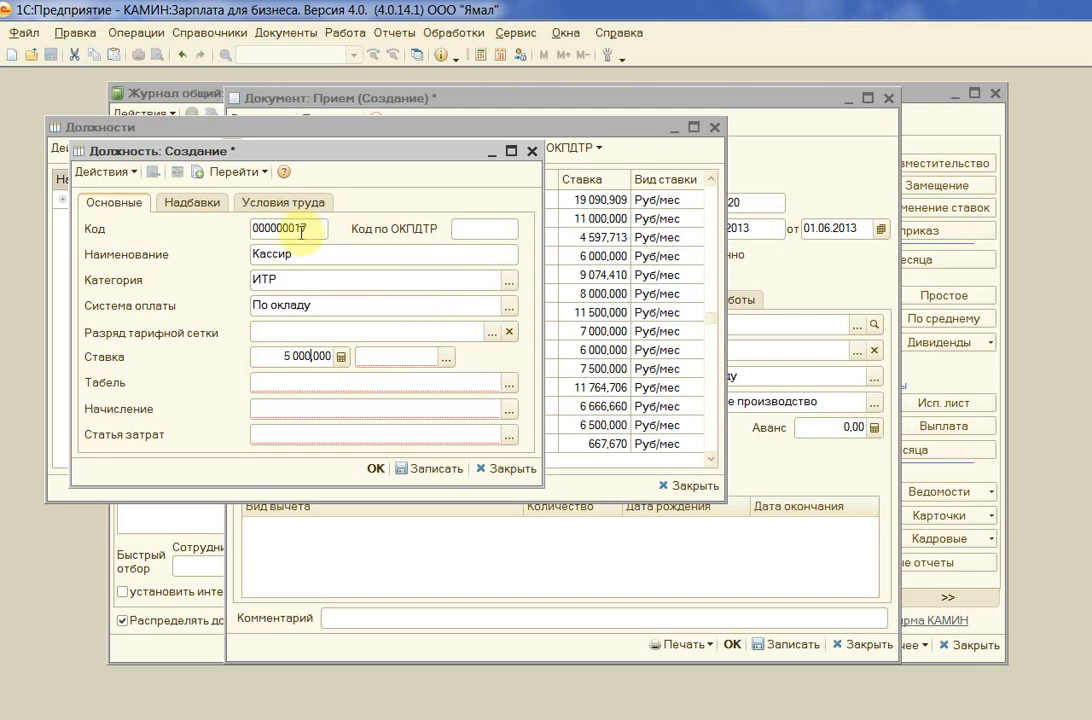
pyautogui.click(446, 357)
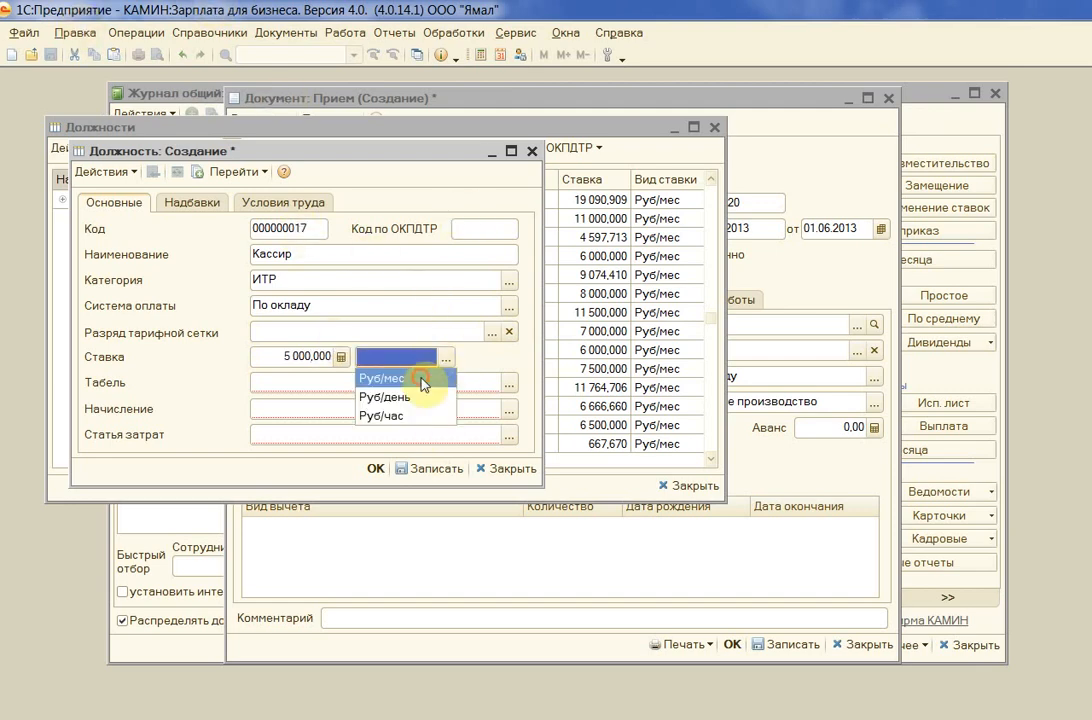
pyautogui.click(427, 378)
pyautogui.click(508, 383)
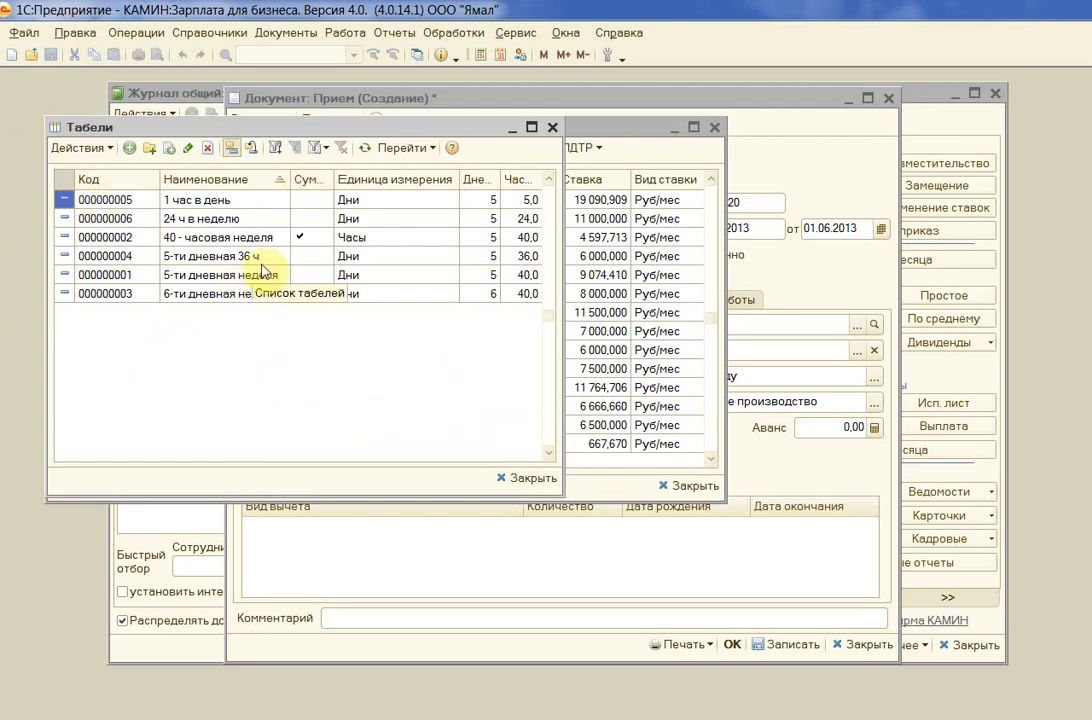
pyautogui.doubleClick(232, 256)
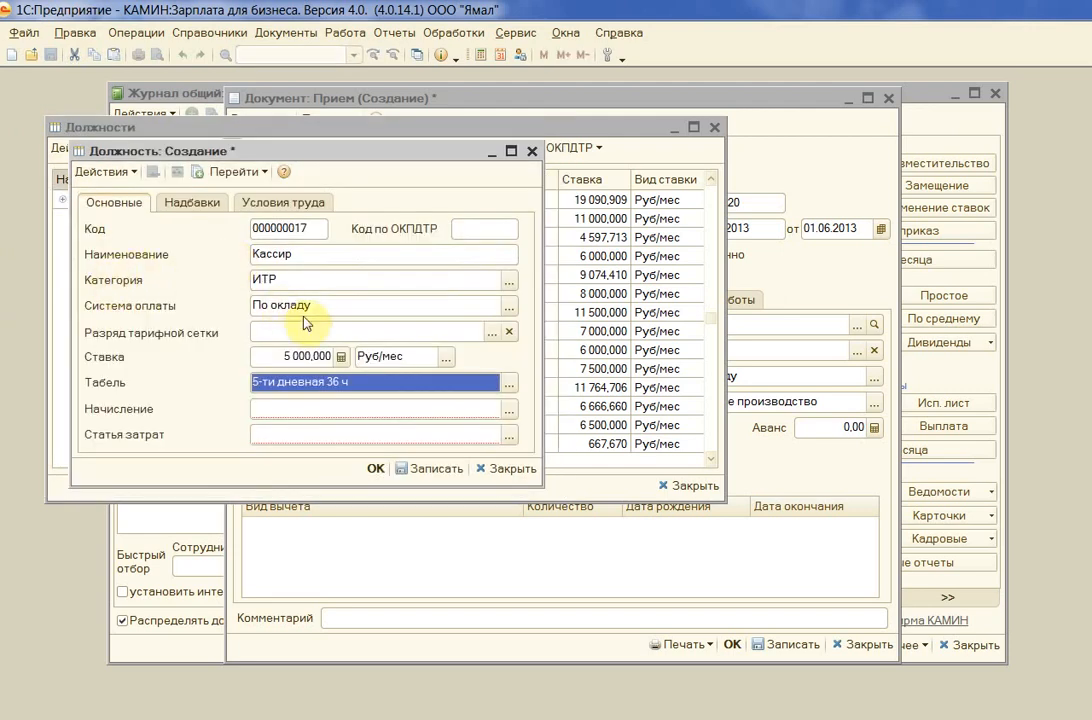
# - Assign the accrual (Начисление) Оклад and the cost item (Статья затрат) Основное производство to the new position
pyautogui.click(509, 409)
pyautogui.doubleClick(228, 446)
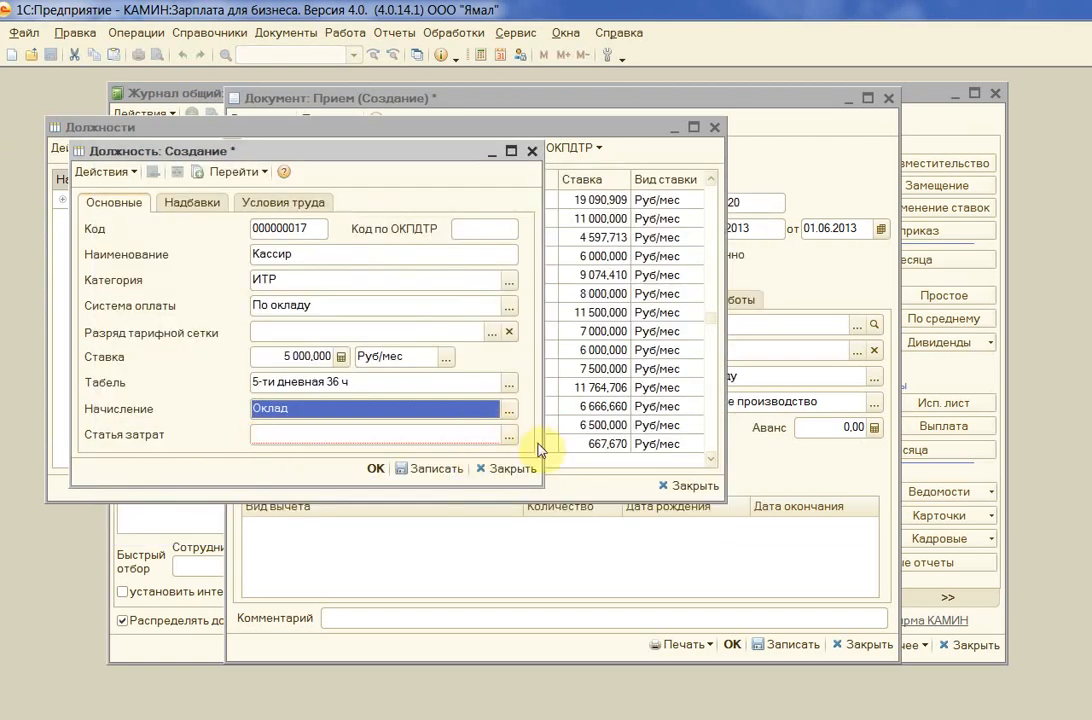
pyautogui.click(509, 436)
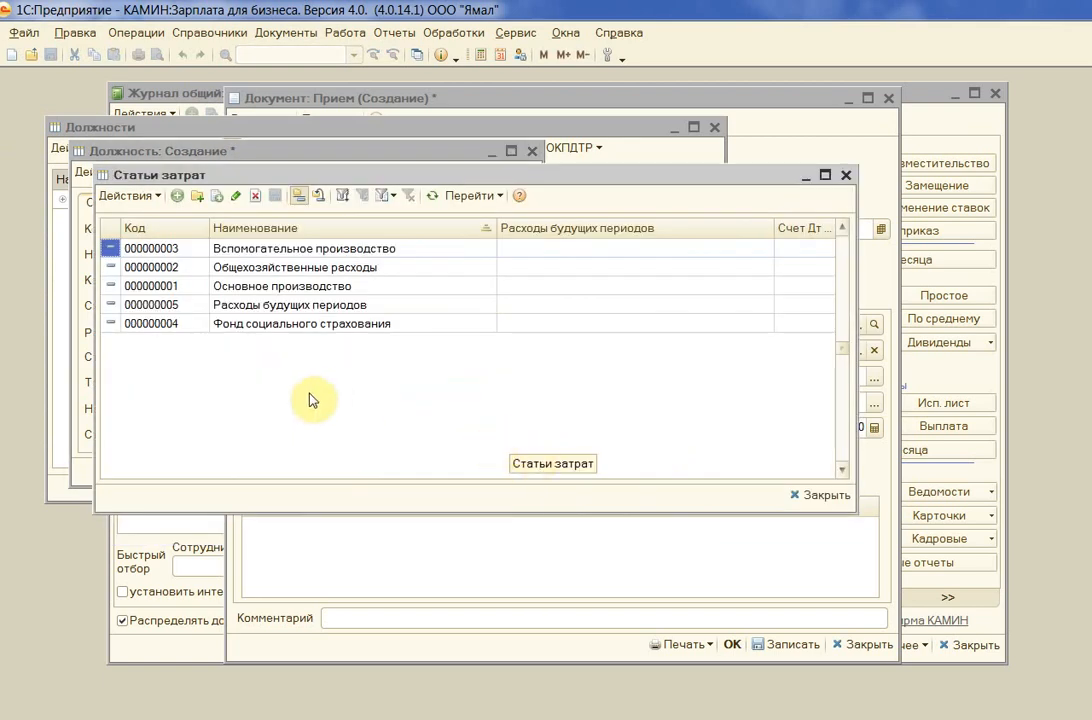
pyautogui.doubleClick(290, 285)
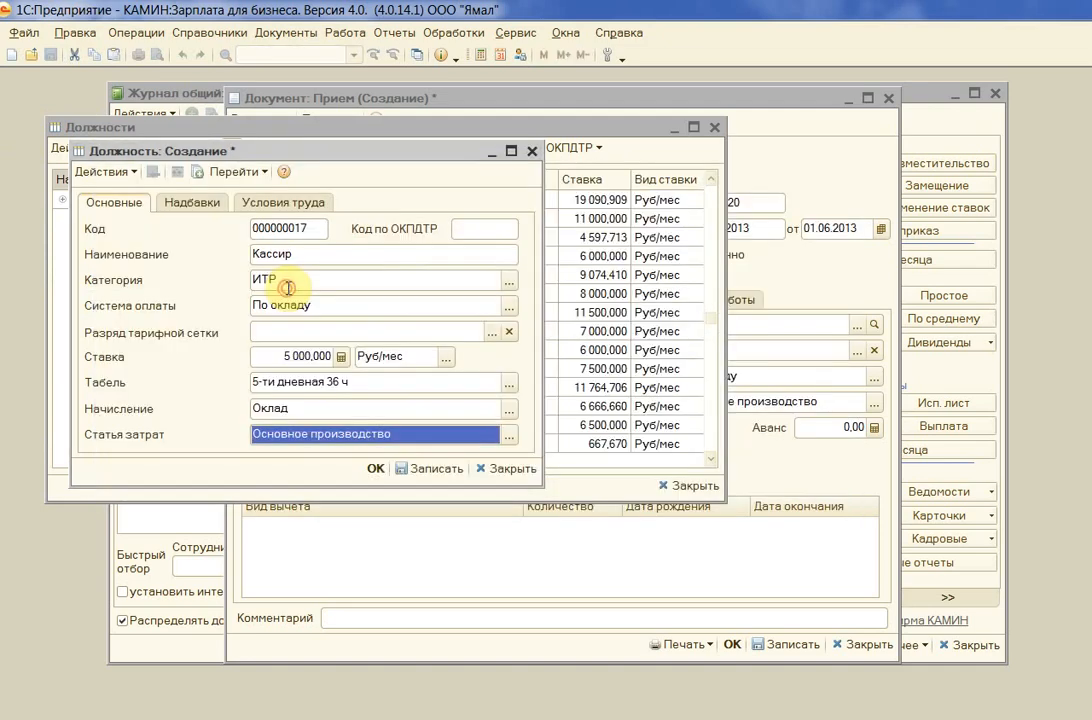
# - Examine the list of special working conditions (Особые условия) that can be assigned to the new position
pyautogui.click(205, 203)
pyautogui.click(287, 203)
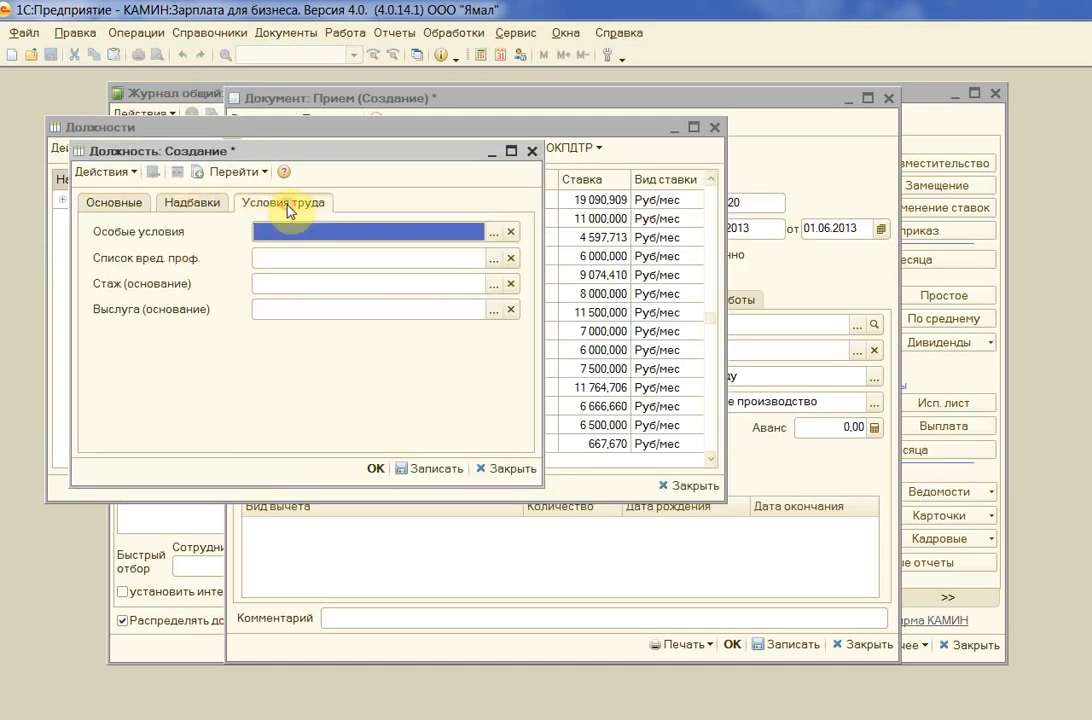
pyautogui.click(494, 231)
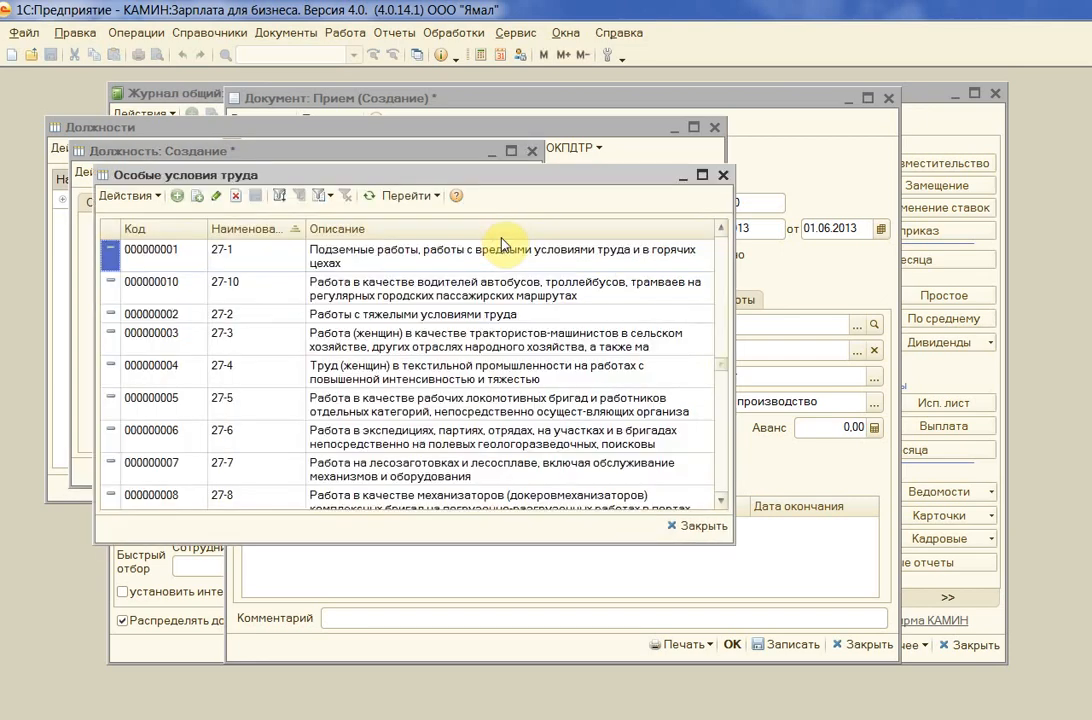
pyautogui.scroll(-2, 347, 467)
pyautogui.scroll(3, 497, 330)
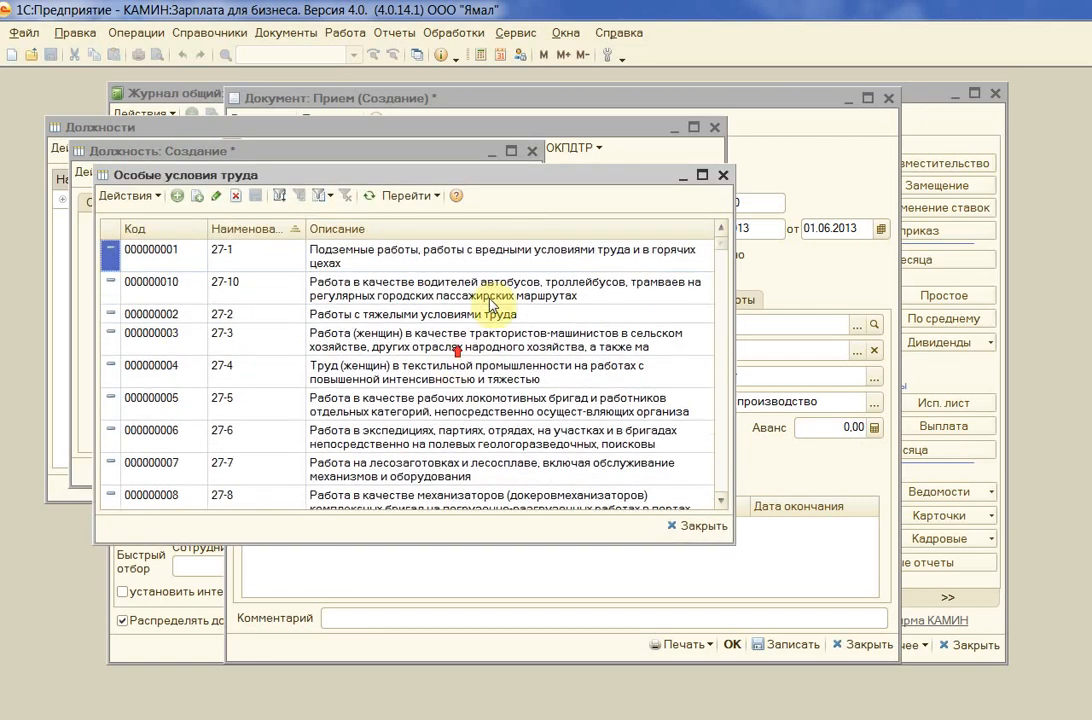
pyautogui.click(723, 176)
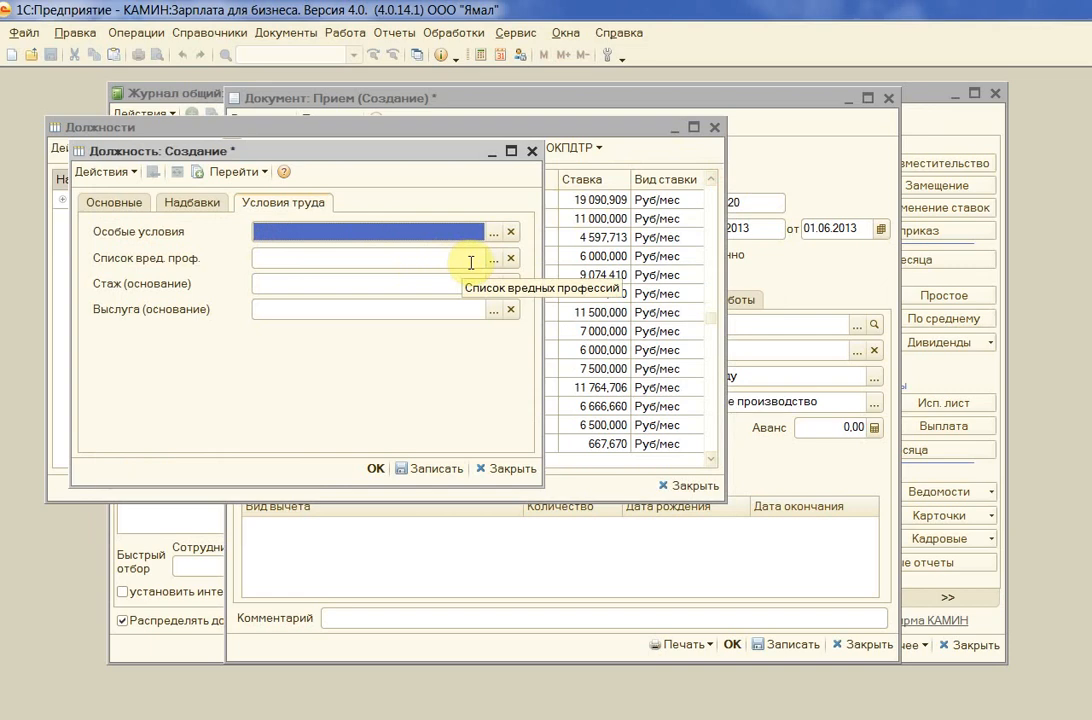
pyautogui.click(204, 204)
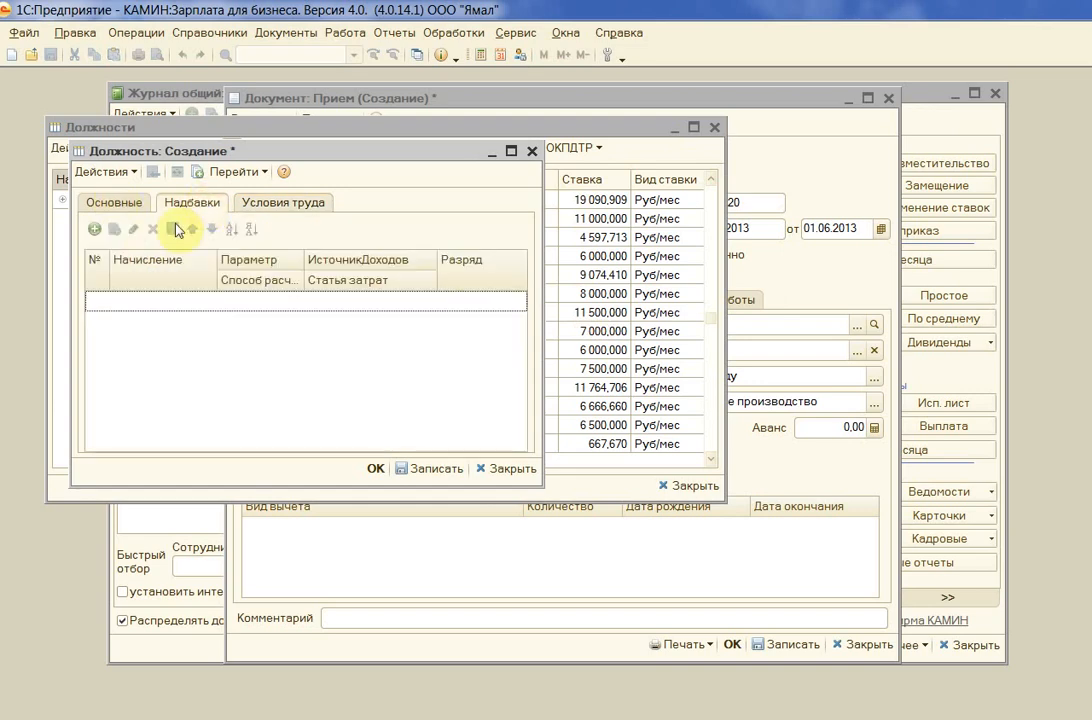
pyautogui.click(95, 229)
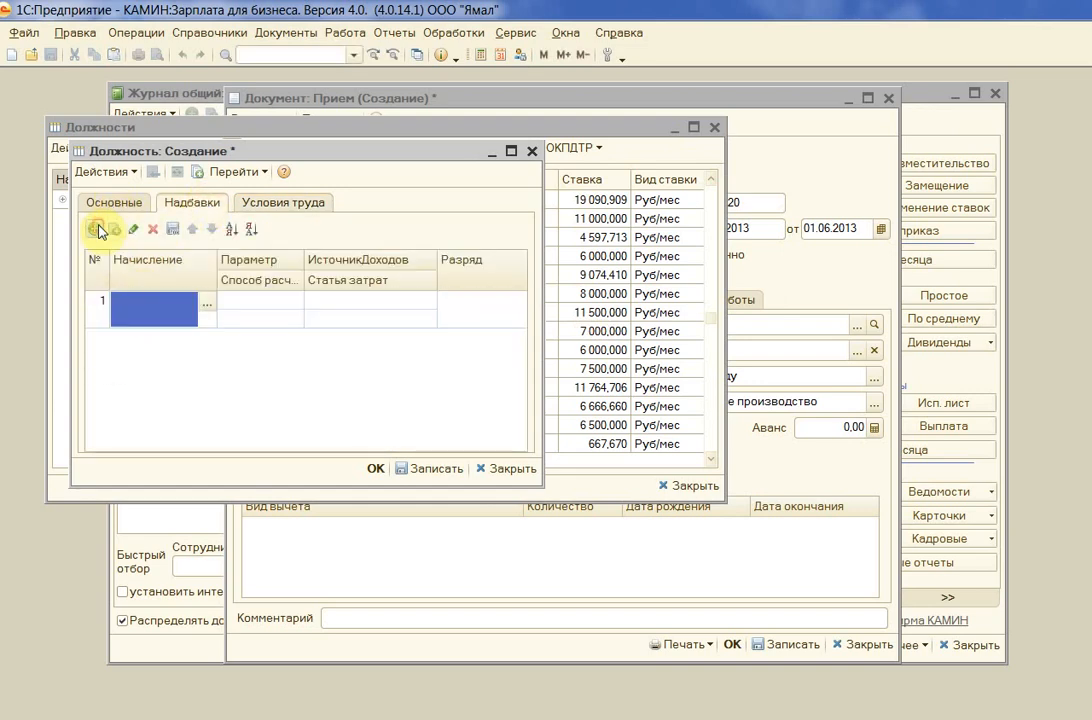
pyautogui.click(205, 305)
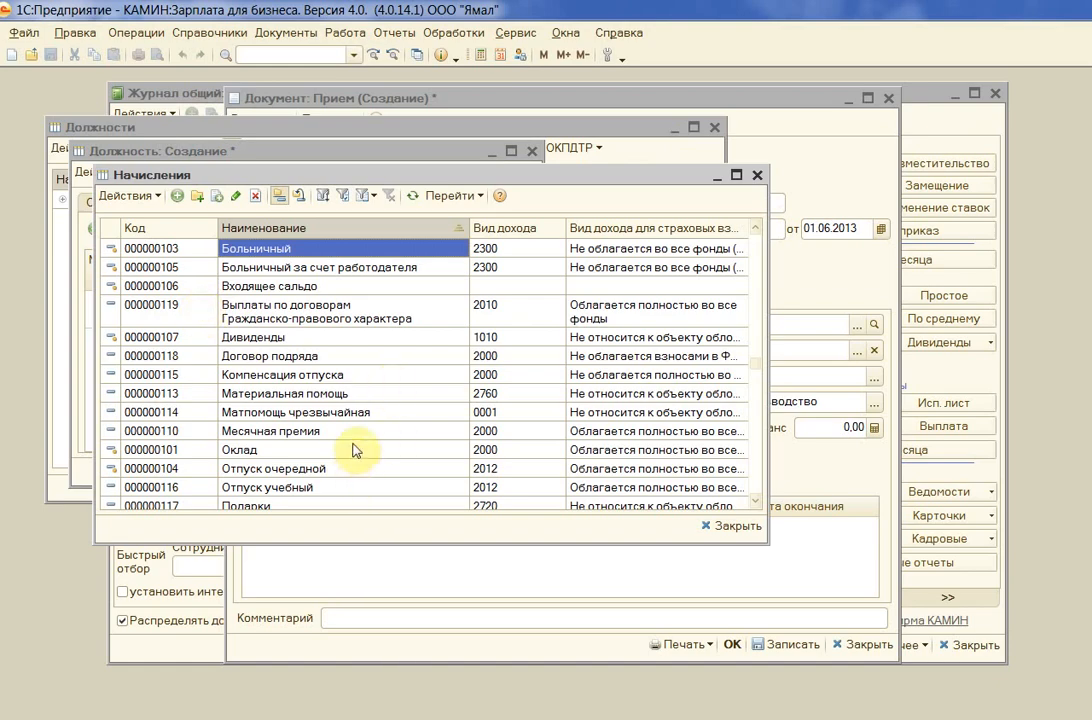
pyautogui.moveTo(268, 175); pyautogui.dragTo(824, 272)
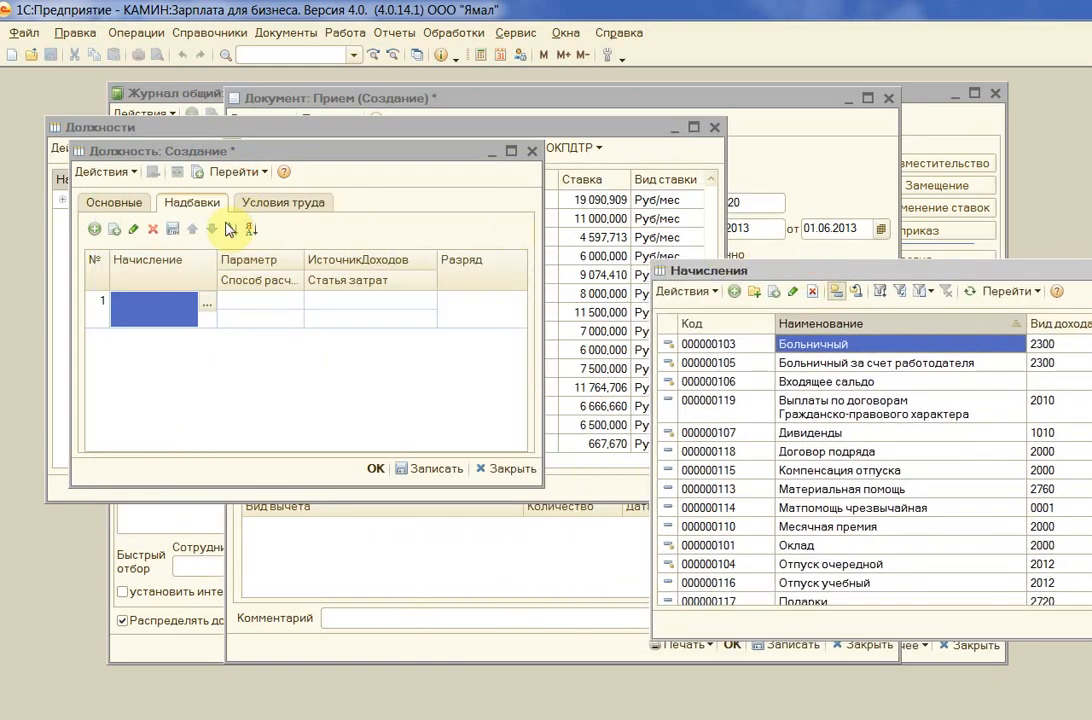
pyautogui.moveTo(780, 270); pyautogui.dragTo(587, 160)
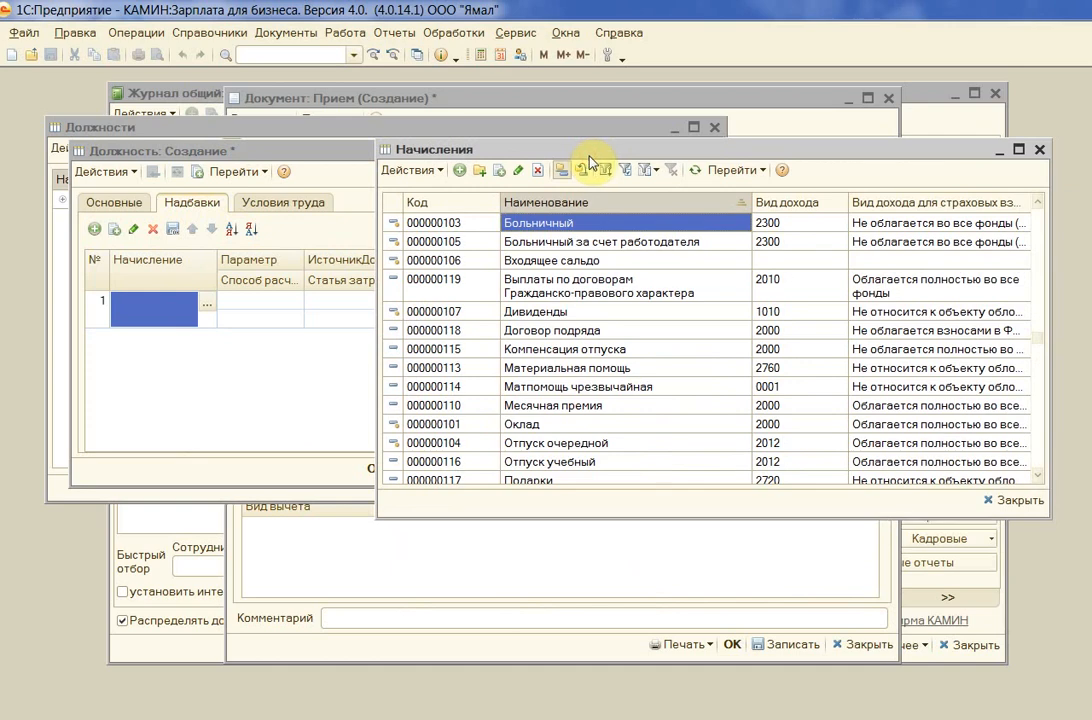
pyautogui.click(1040, 150)
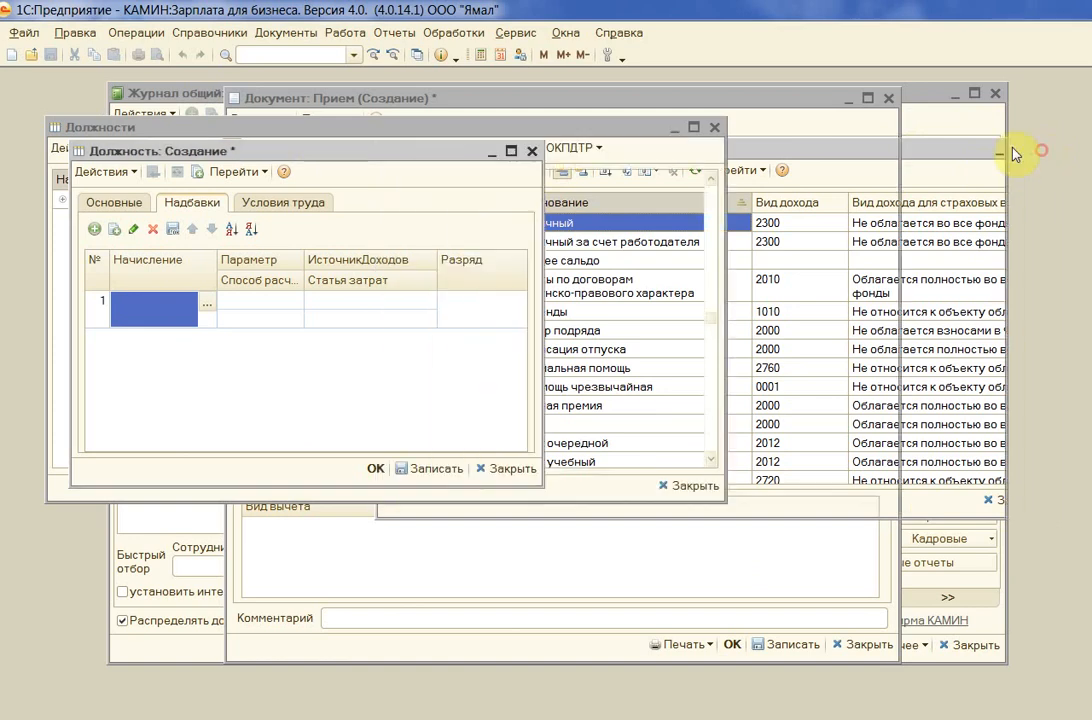
pyautogui.press('Escape')
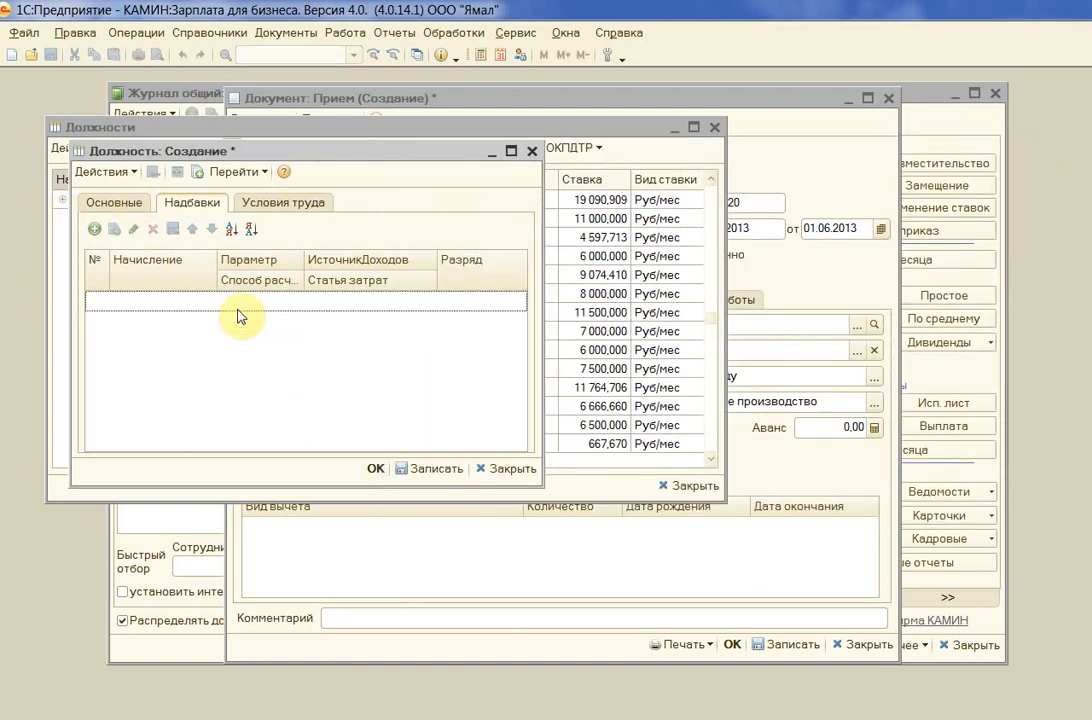
# - Save the Кассир position and choose Техник as the position in the hiring document
pyautogui.click(114, 202)
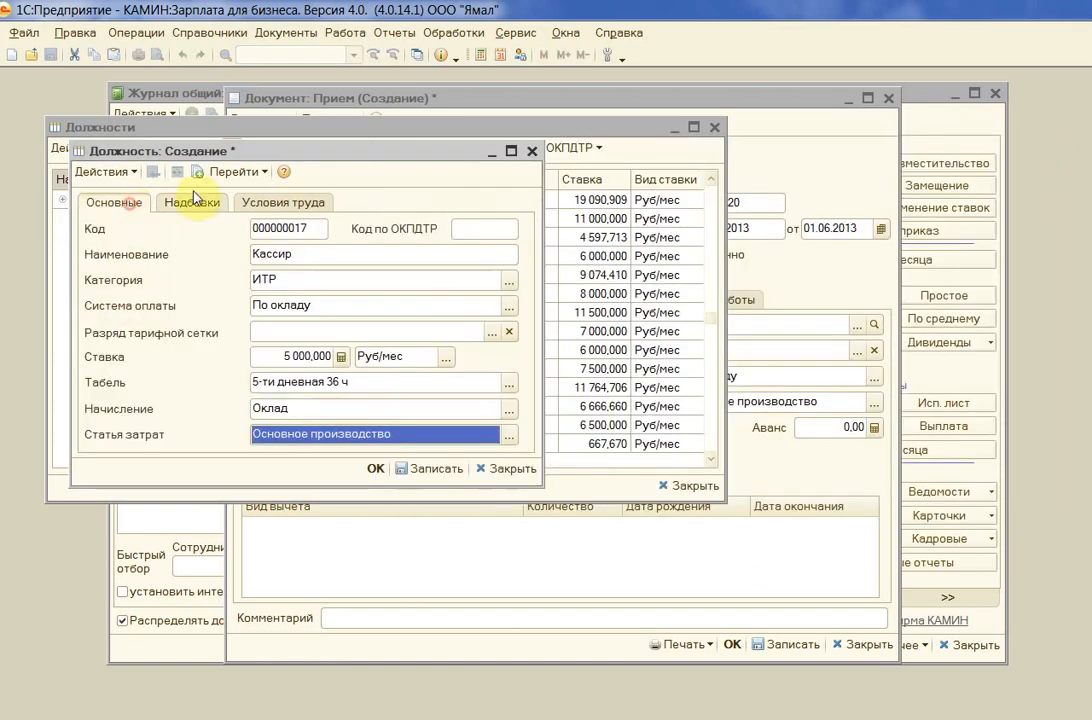
pyautogui.click(375, 468)
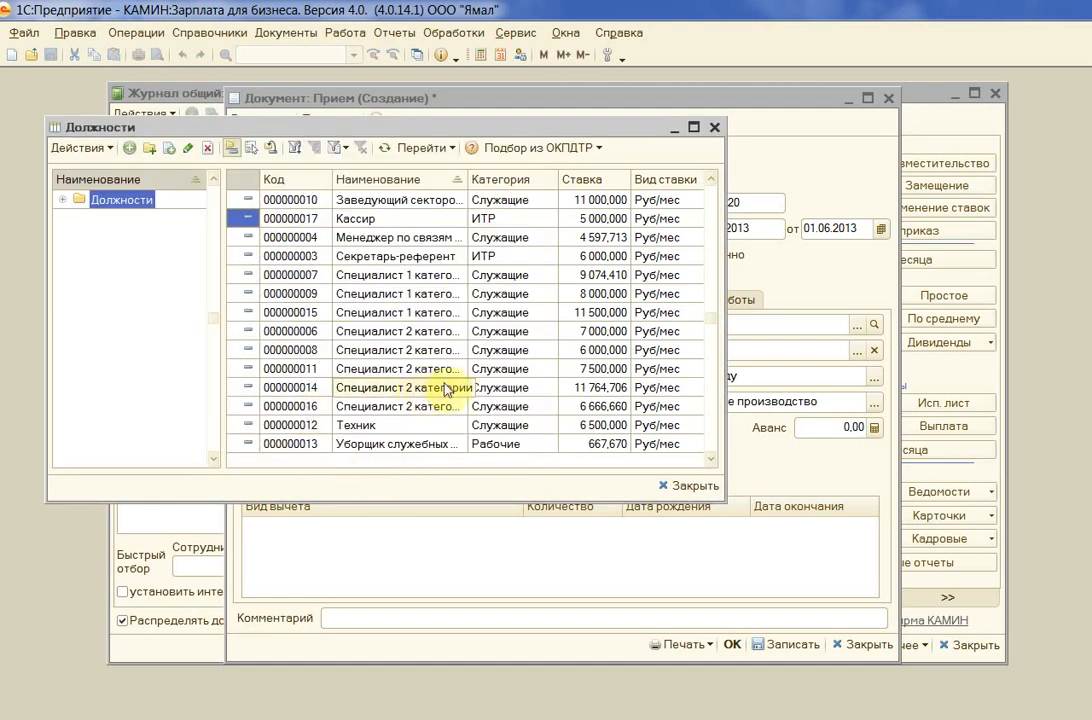
pyautogui.doubleClick(362, 423)
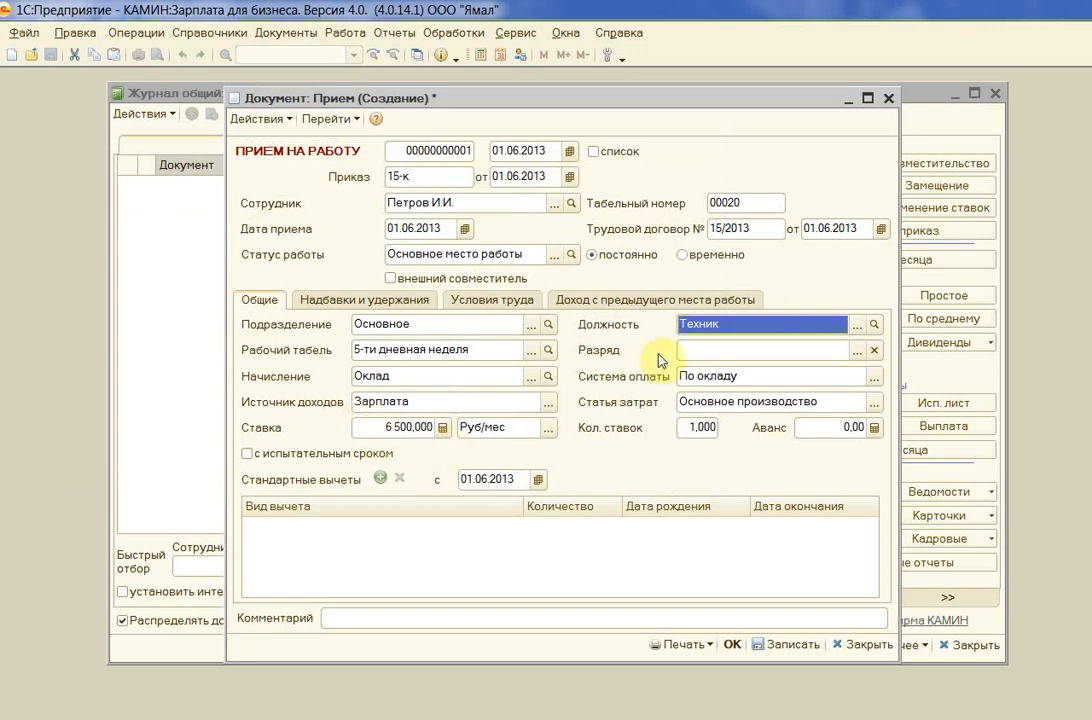
# - Check the tariff grids offered for Разряд and review the parameters of the hiring document's permanent allowances (Постоянные надбавки)
pyautogui.click(858, 352)
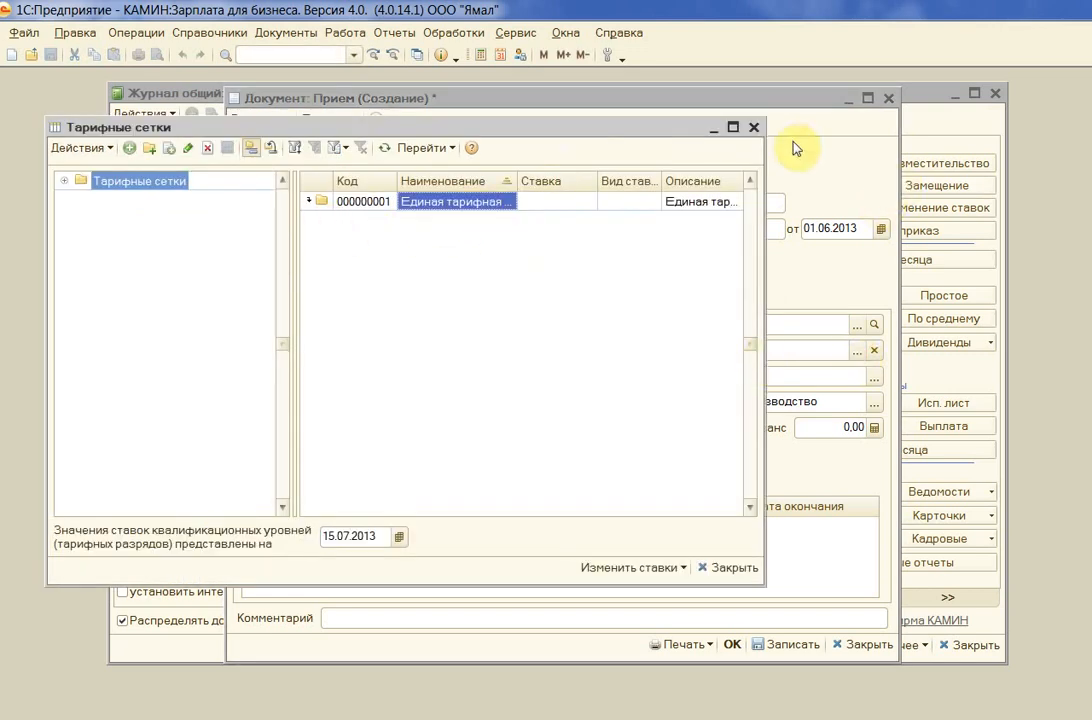
pyautogui.click(754, 127)
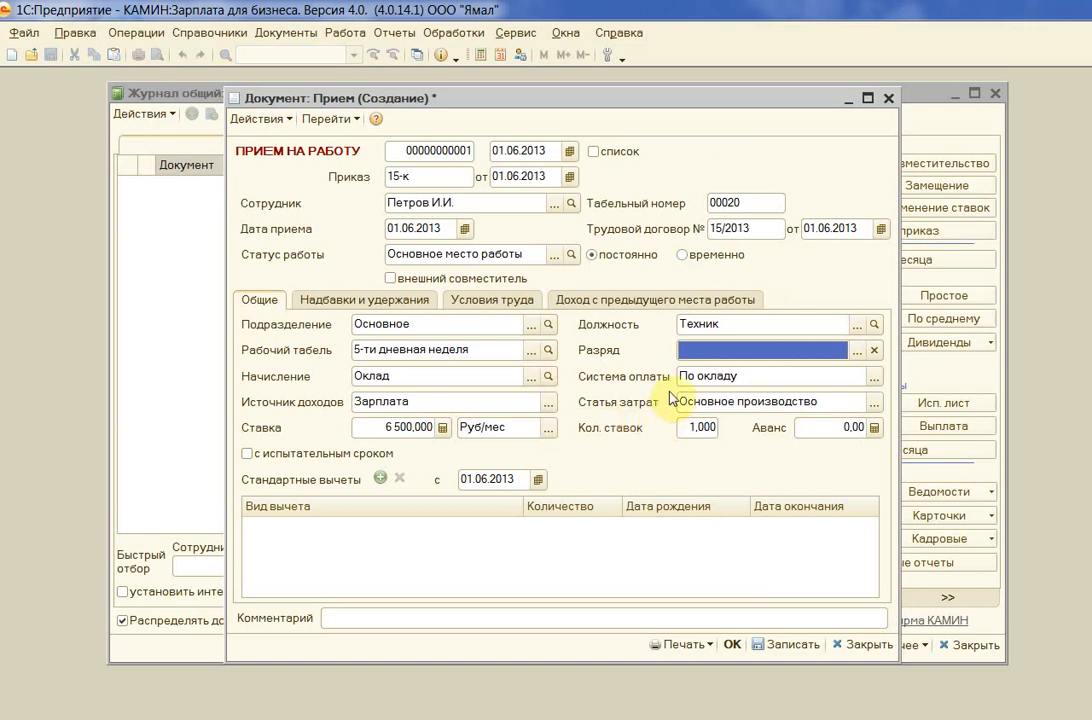
pyautogui.click(362, 301)
pyautogui.click(572, 390)
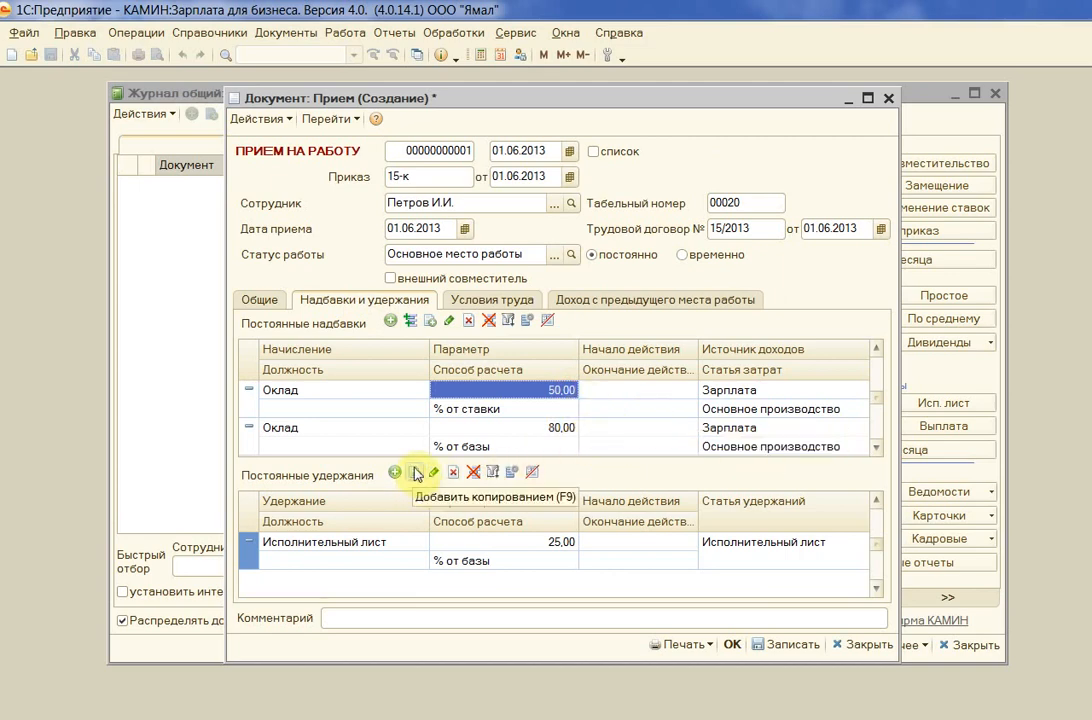
pyautogui.click(360, 430)
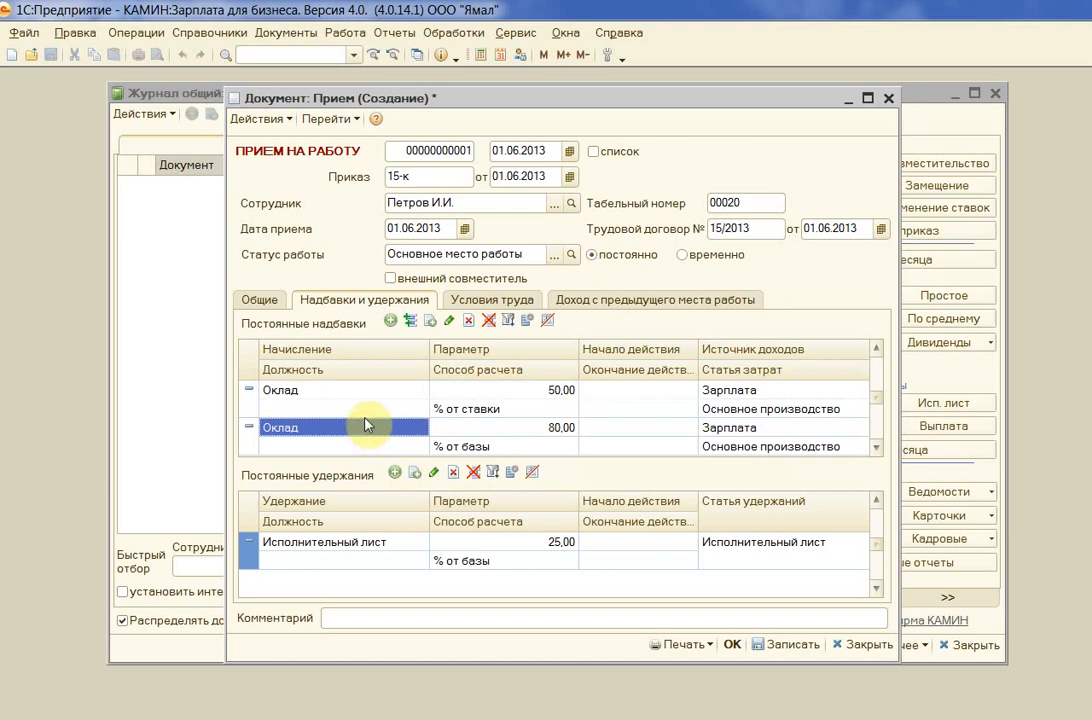
pyautogui.click(563, 392)
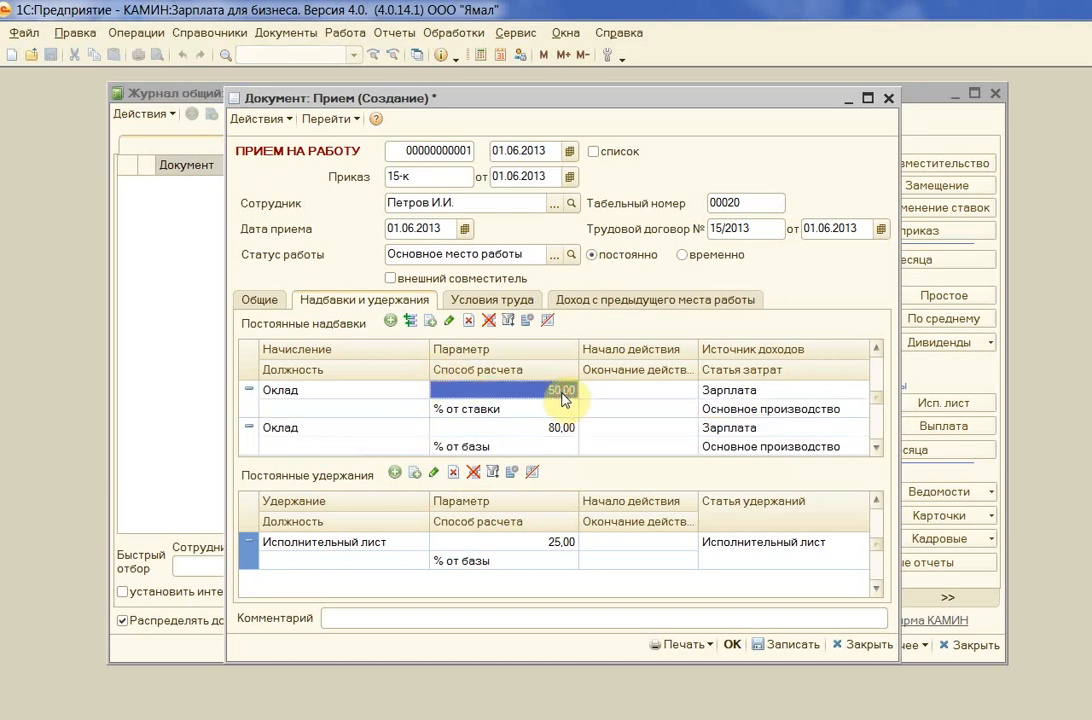
pyautogui.click(521, 437)
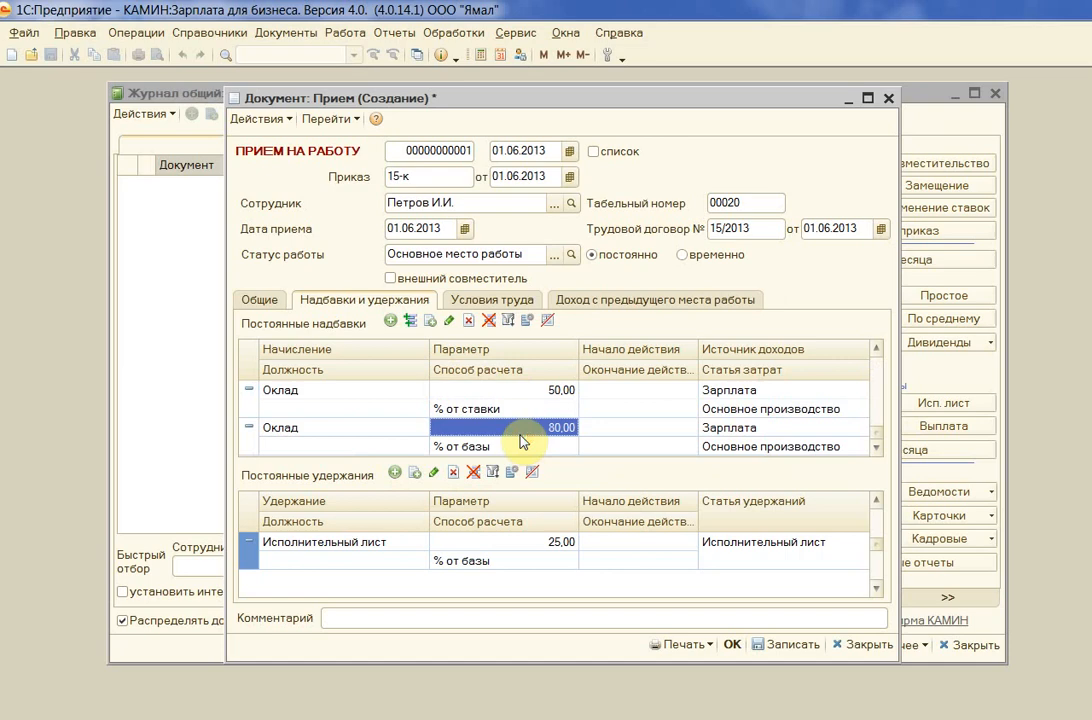
# - Review the permanent deduction's parameter, the available special working conditions (Особые условия труда) and the grounds for preferential service (Трудовой стаж)
pyautogui.click(487, 543)
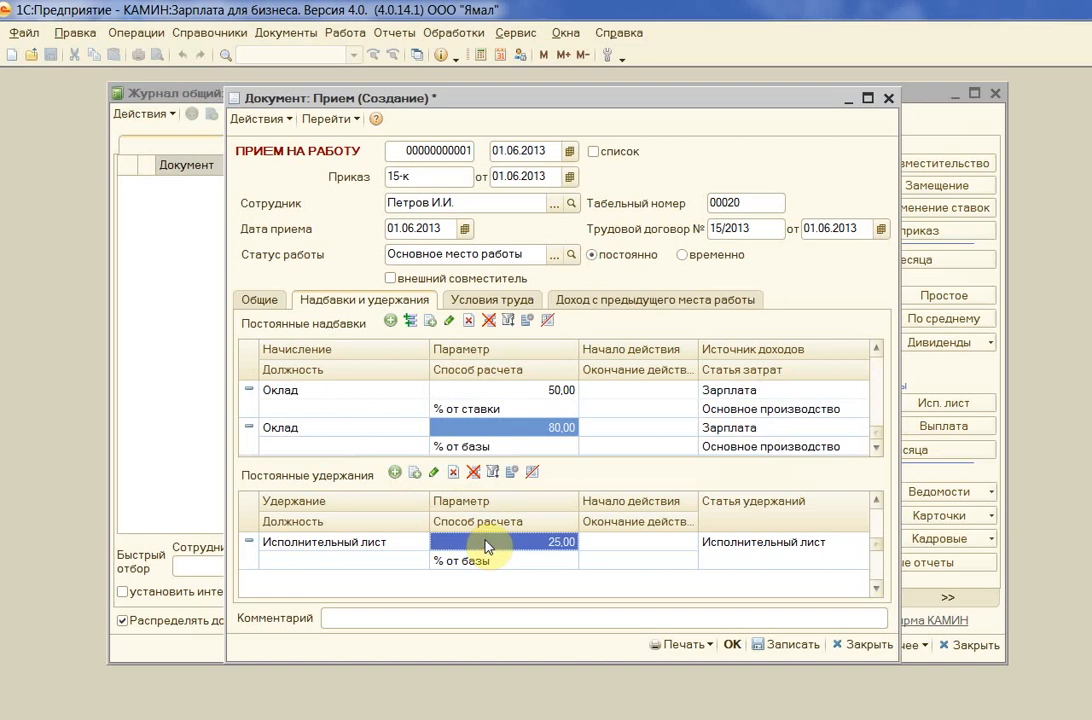
pyautogui.click(500, 302)
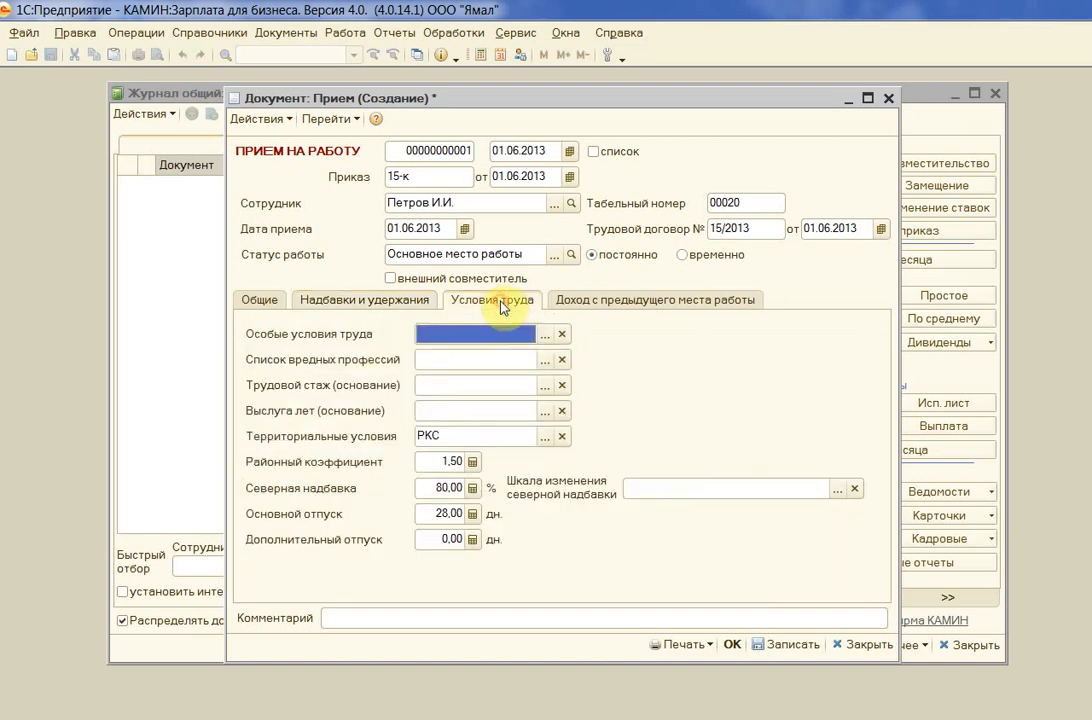
pyautogui.click(545, 335)
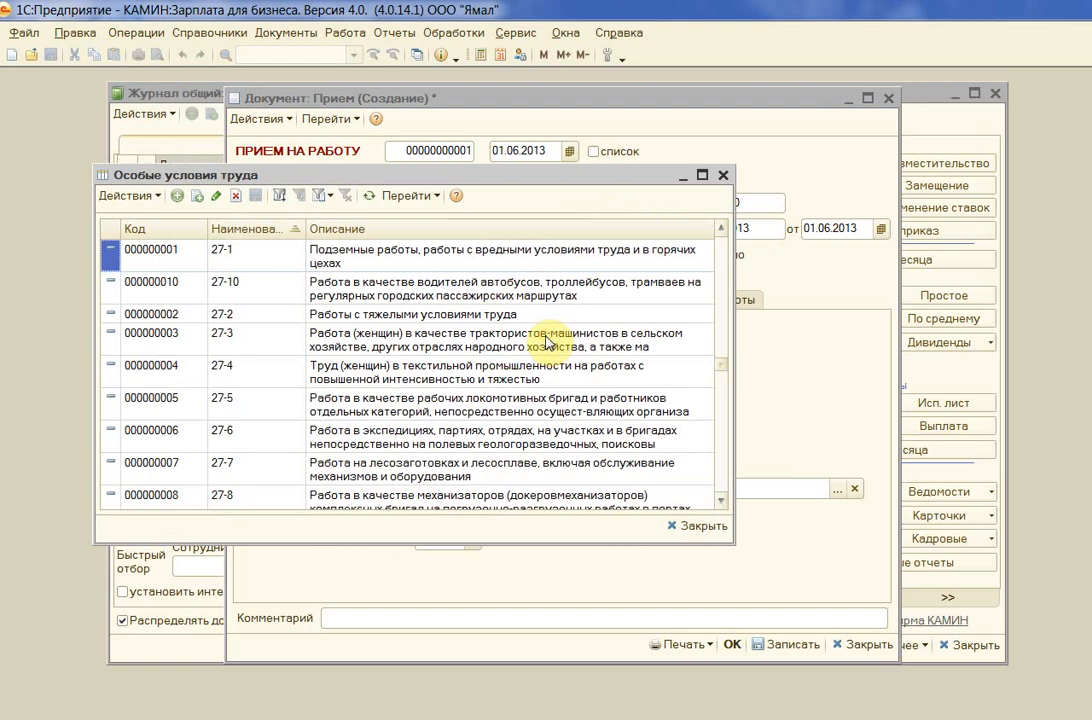
pyautogui.scroll(-2, 333, 410)
pyautogui.scroll(2, 340, 404)
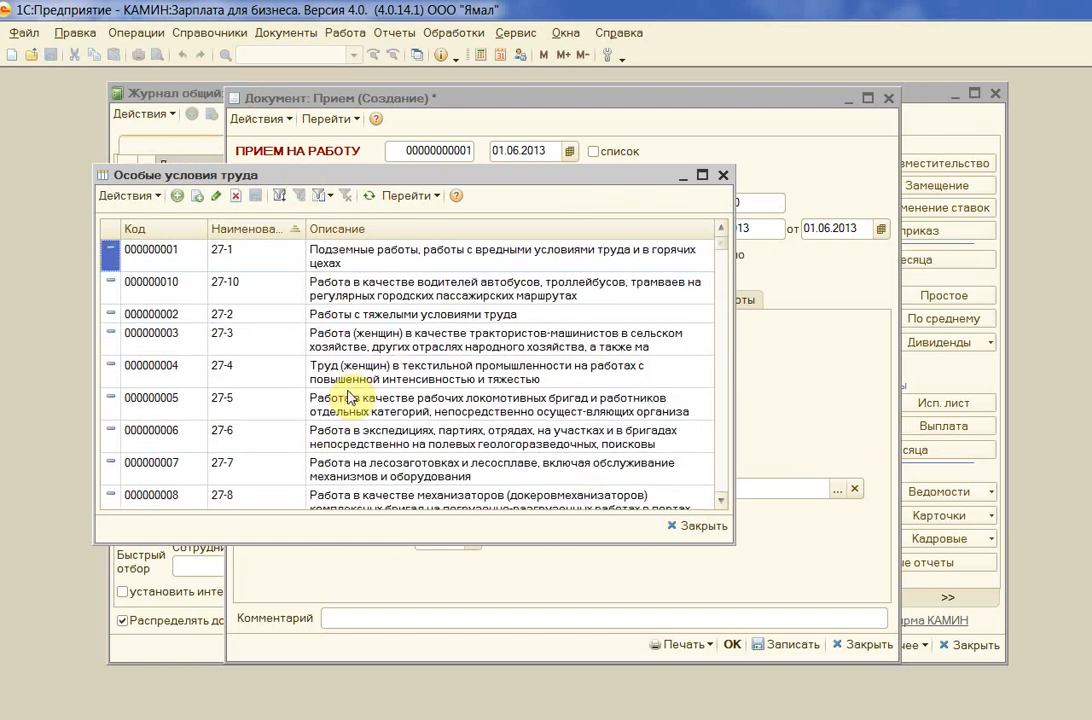
pyautogui.click(723, 175)
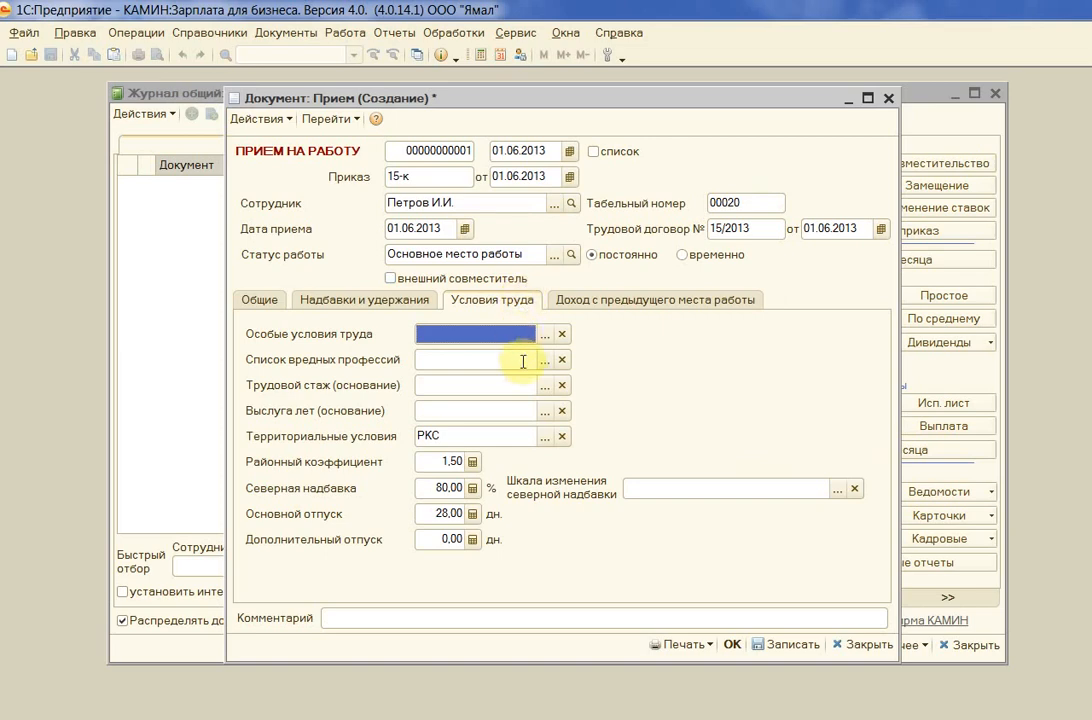
pyautogui.click(546, 387)
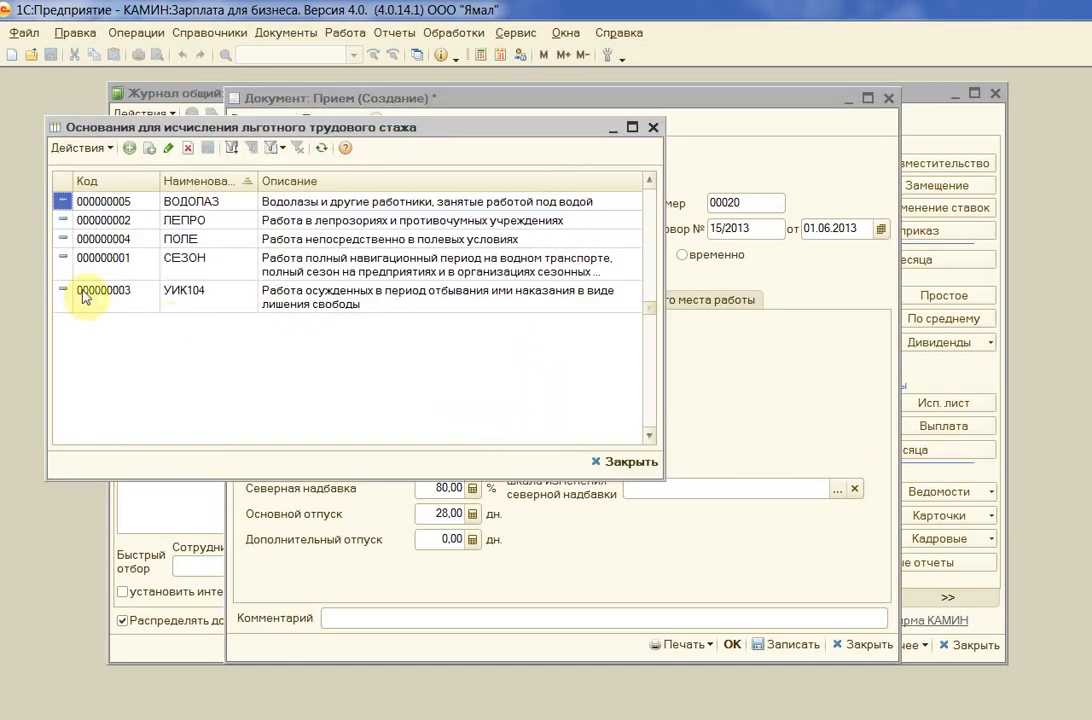
pyautogui.click(652, 127)
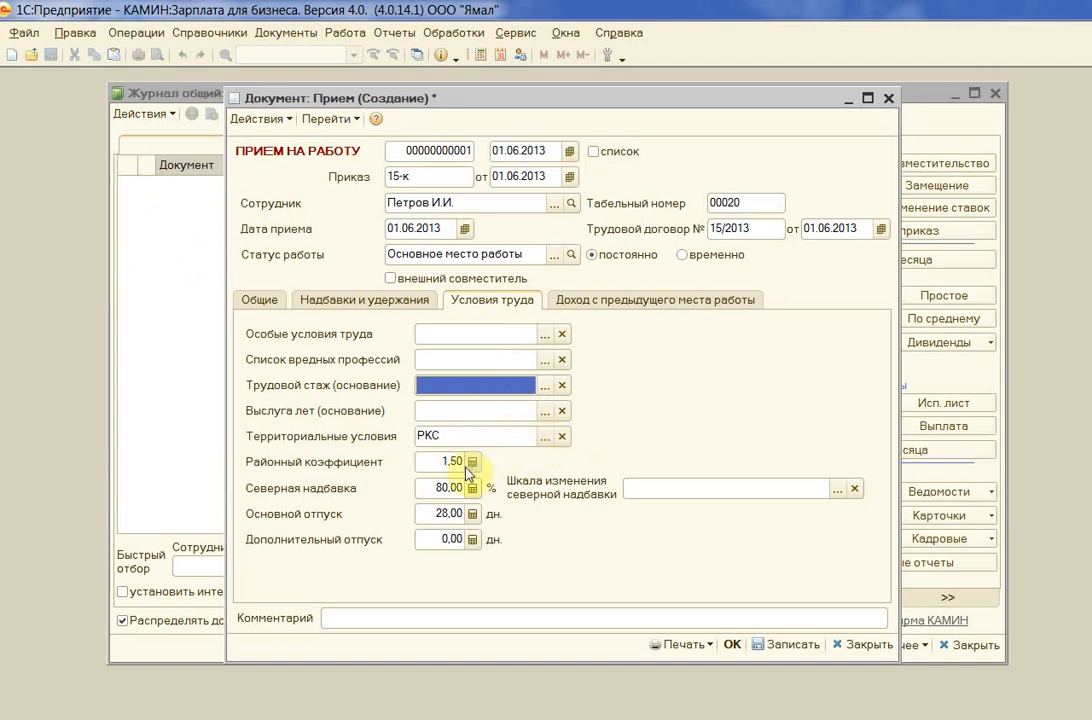
# - Set the additional leave (Дополнительный отпуск) in the working conditions to 24 days
pyautogui.click(447, 539)
pyautogui.write('24')
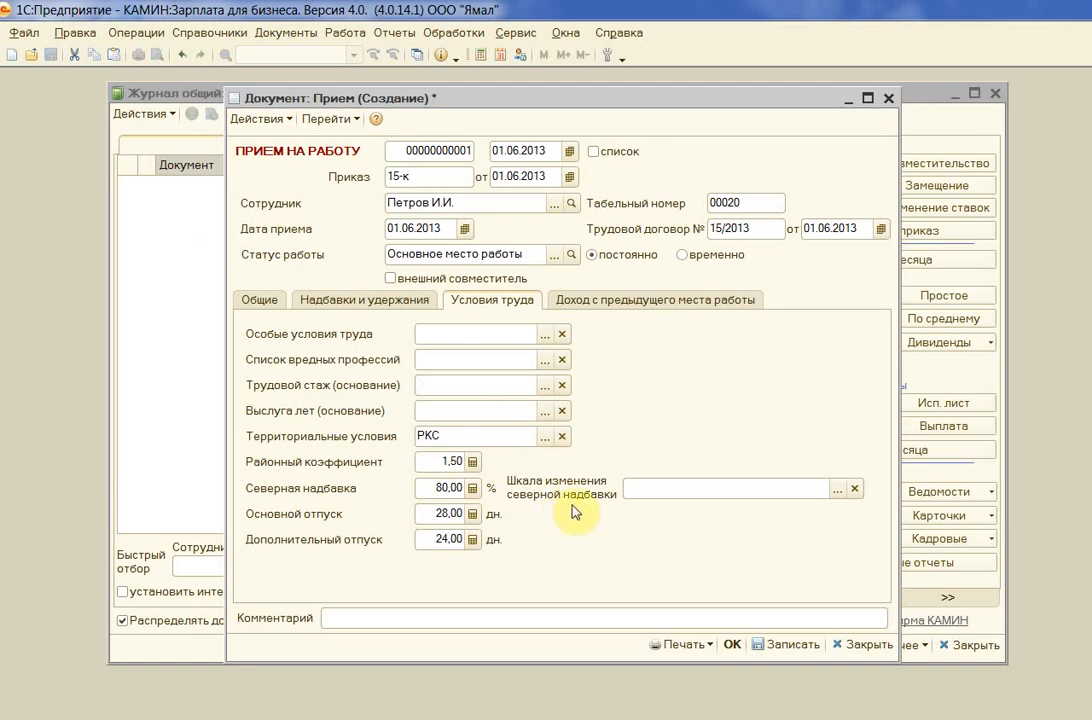
# - Examine the available northern allowance change scales and the intervals and percentages of the scale Северная надбавка 10 % раз в год
pyautogui.click(839, 489)
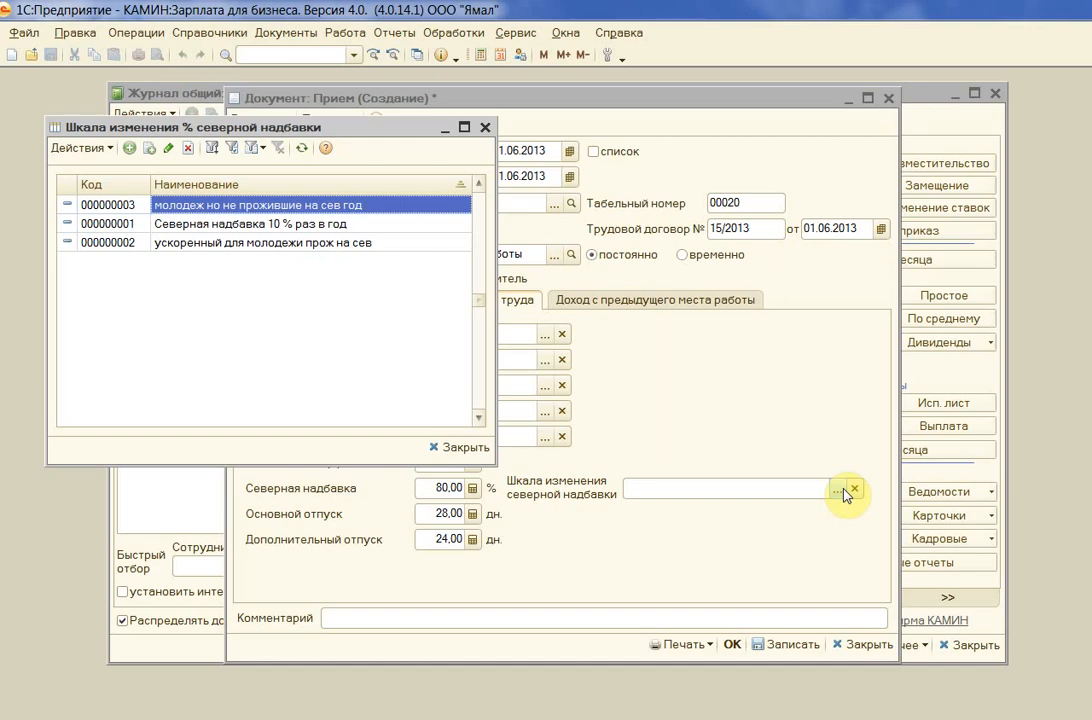
pyautogui.click(215, 242)
pyautogui.rightClick(225, 228)
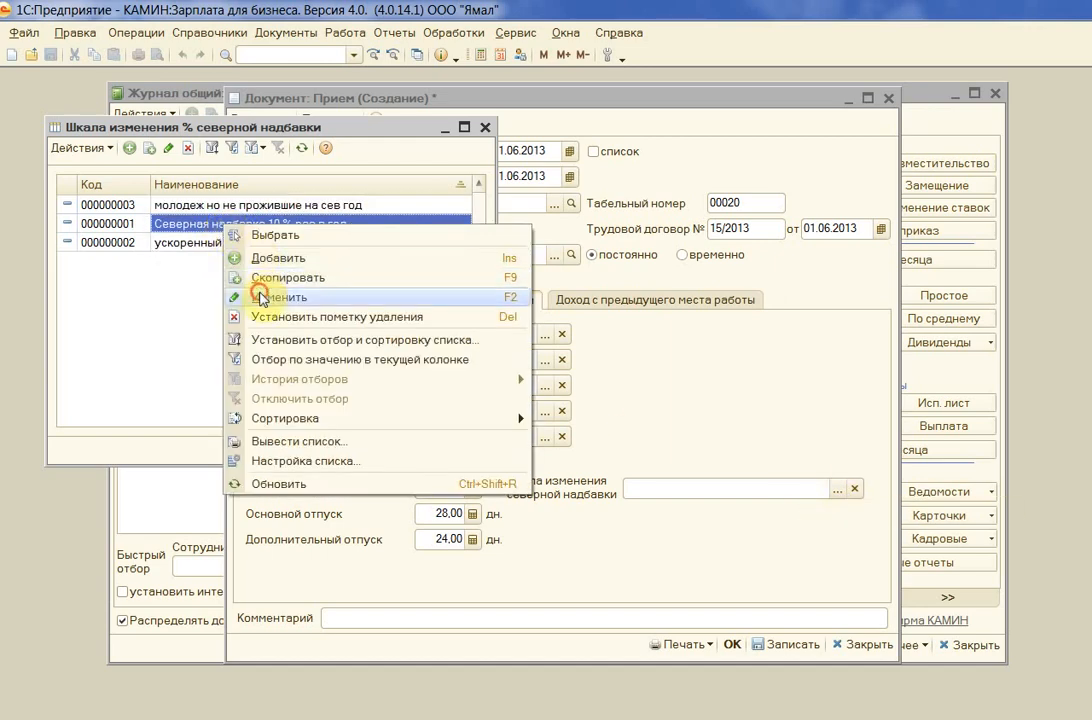
pyautogui.click(250, 288)
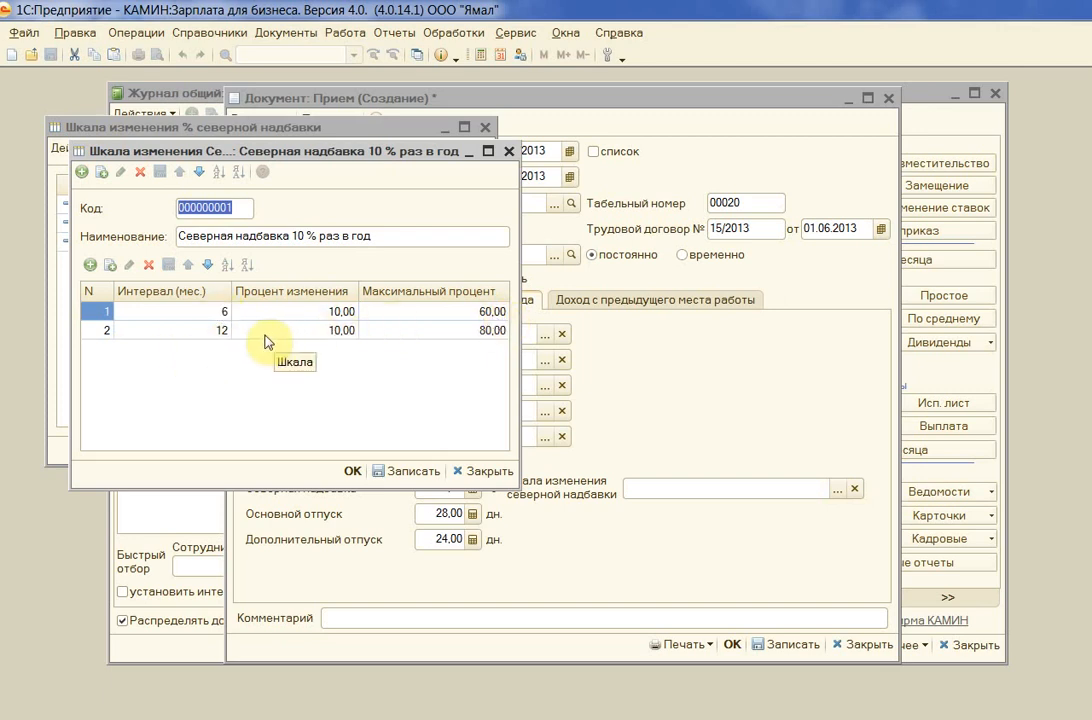
pyautogui.click(428, 333)
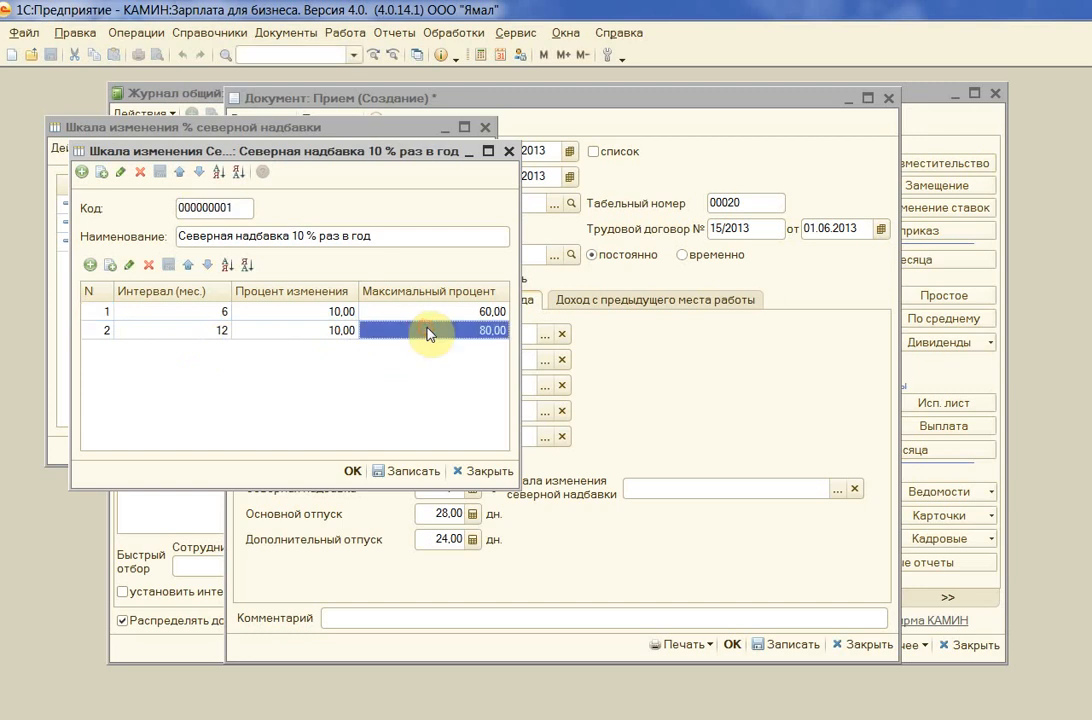
pyautogui.click(508, 151)
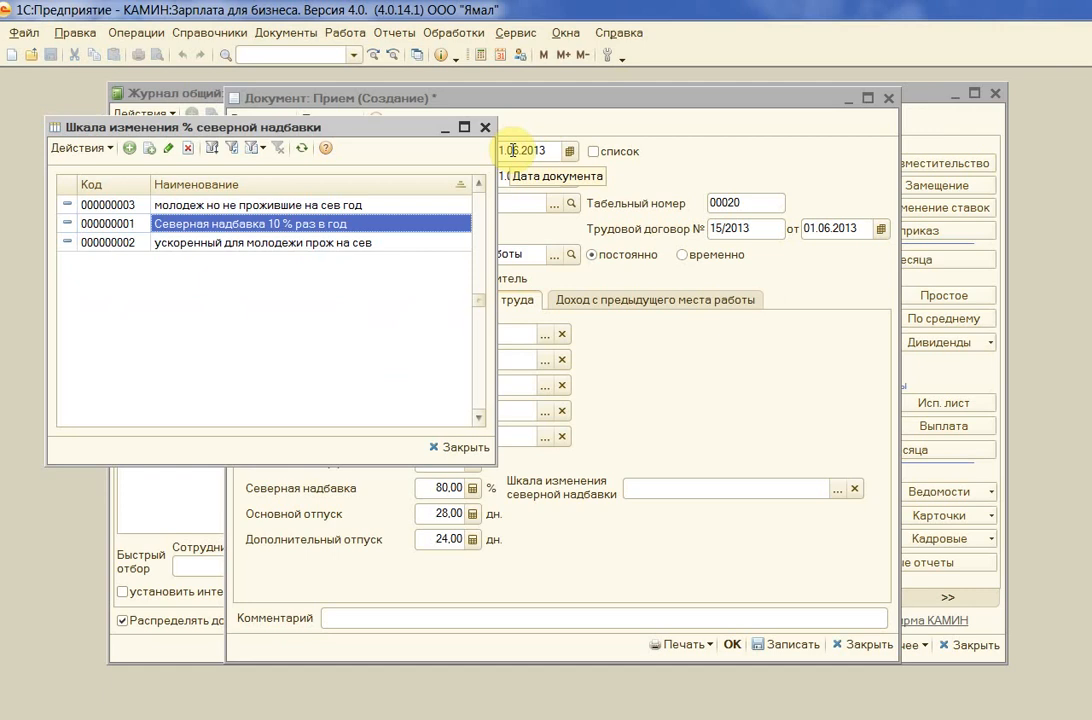
pyautogui.click(297, 243)
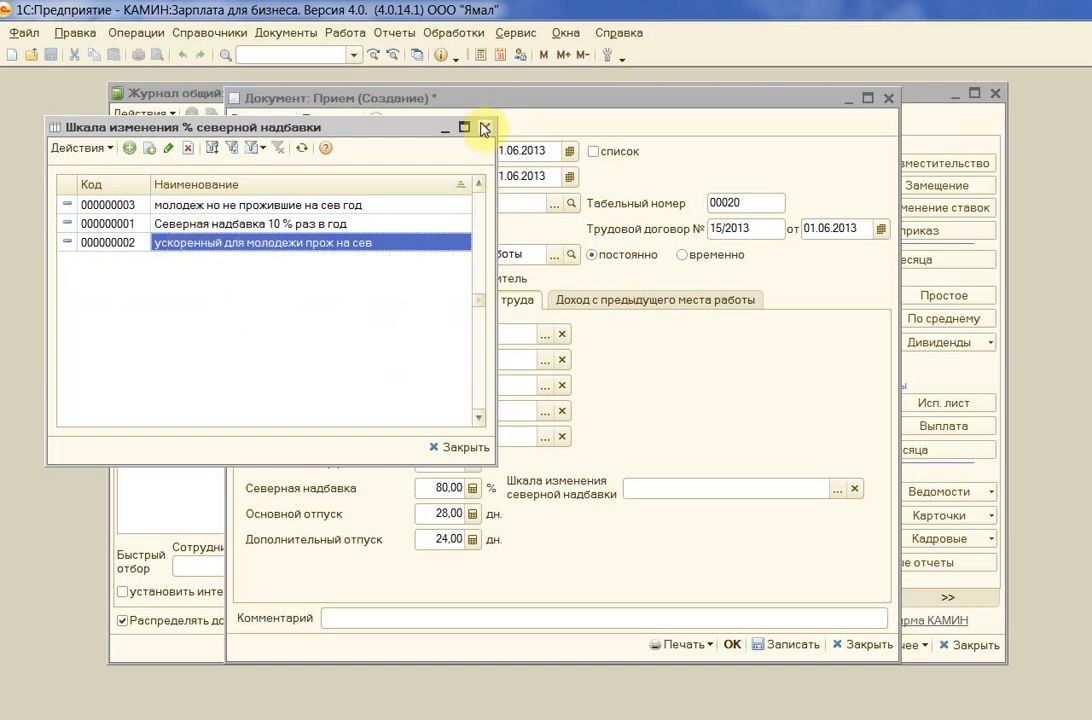
pyautogui.click(484, 128)
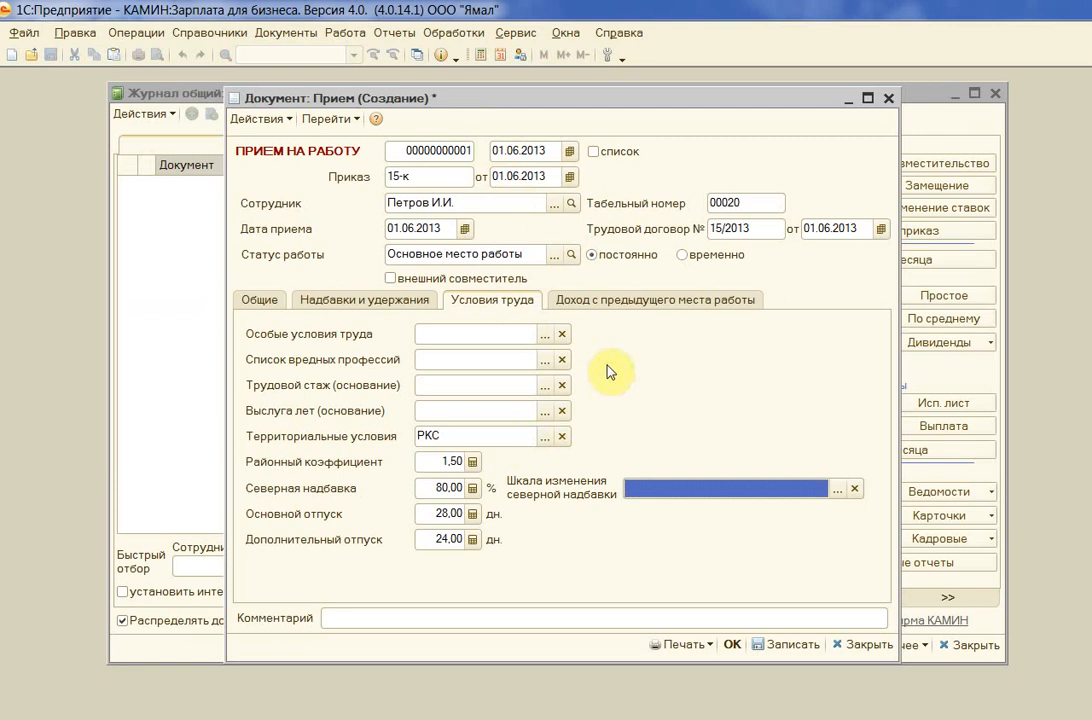
# - Enable entry of the sick-leave base from the previous workplace and set the current-year income from that workplace to 41 000
pyautogui.click(632, 303)
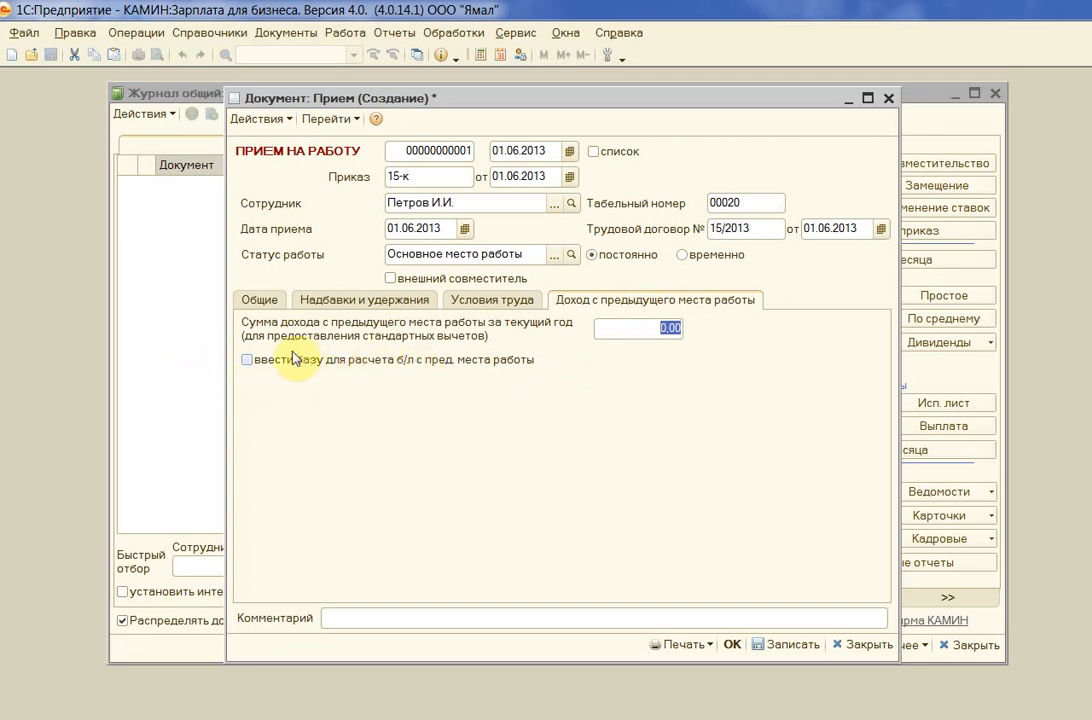
pyautogui.click(246, 359)
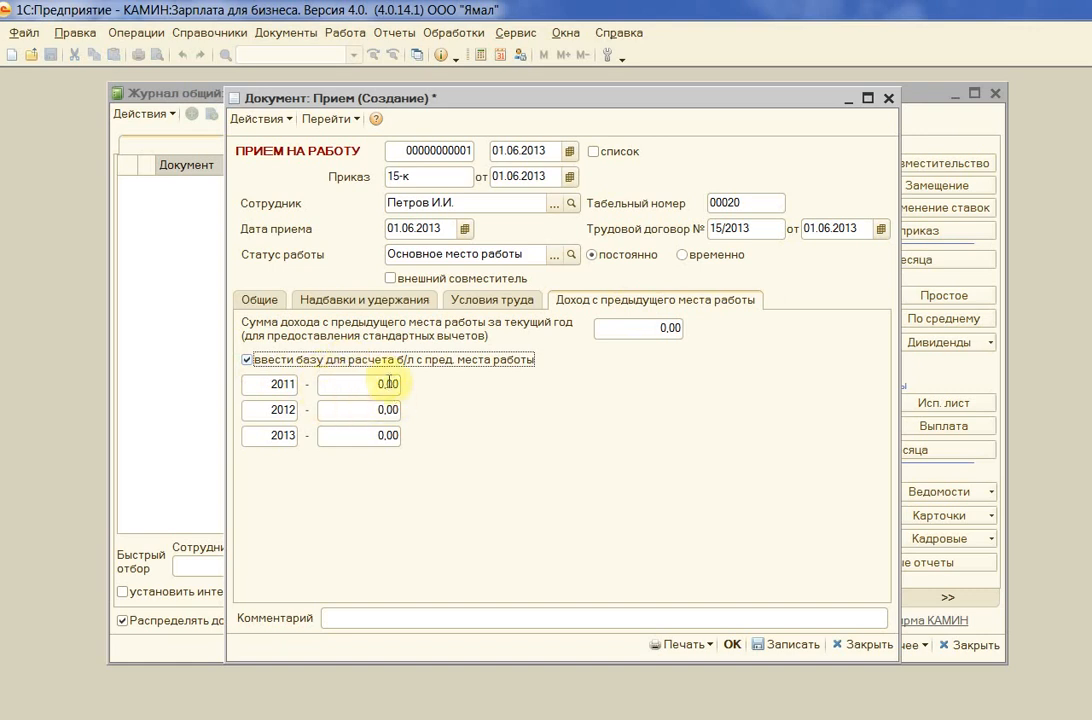
pyautogui.click(363, 437)
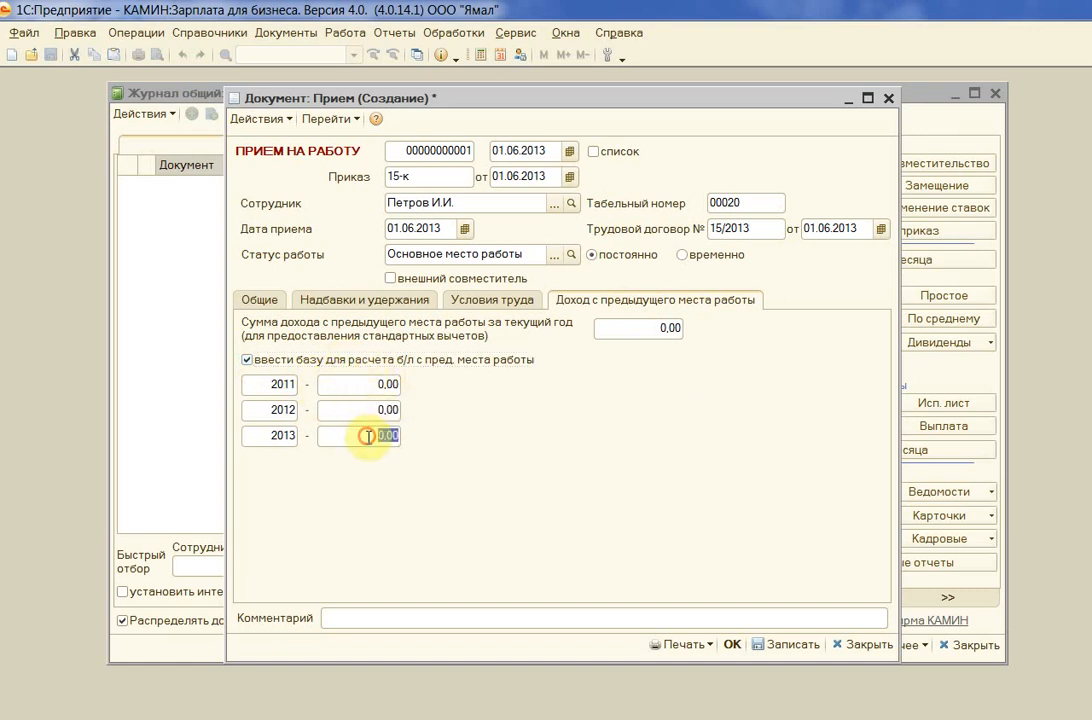
pyautogui.click(366, 384)
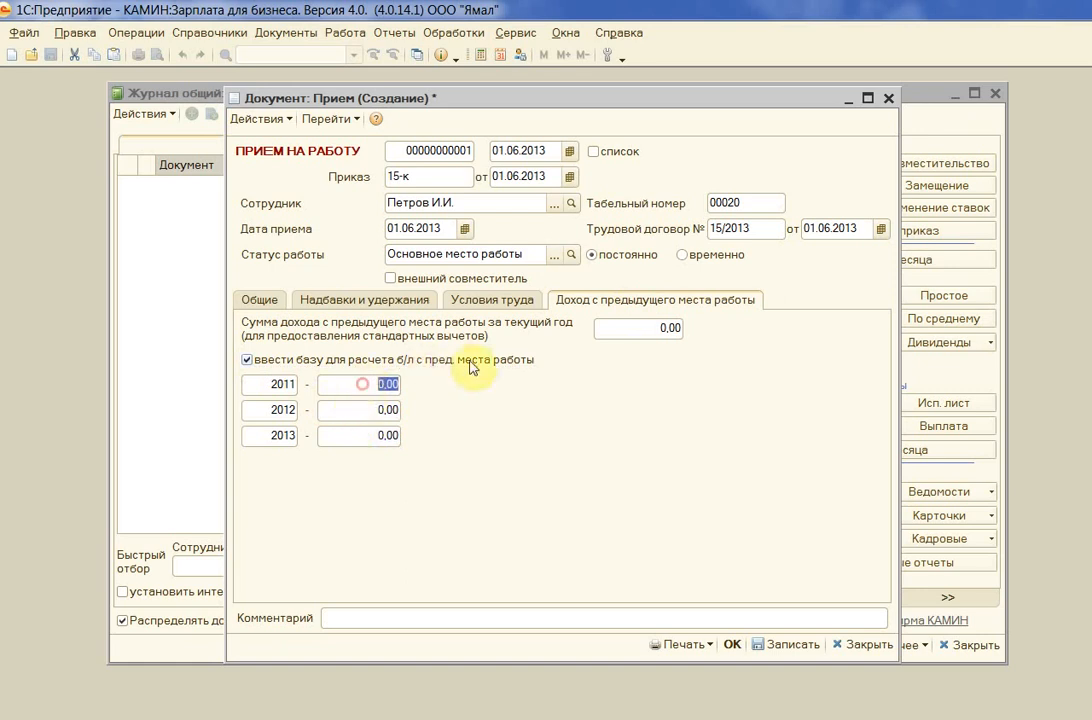
pyautogui.click(658, 327)
pyautogui.write('41000')
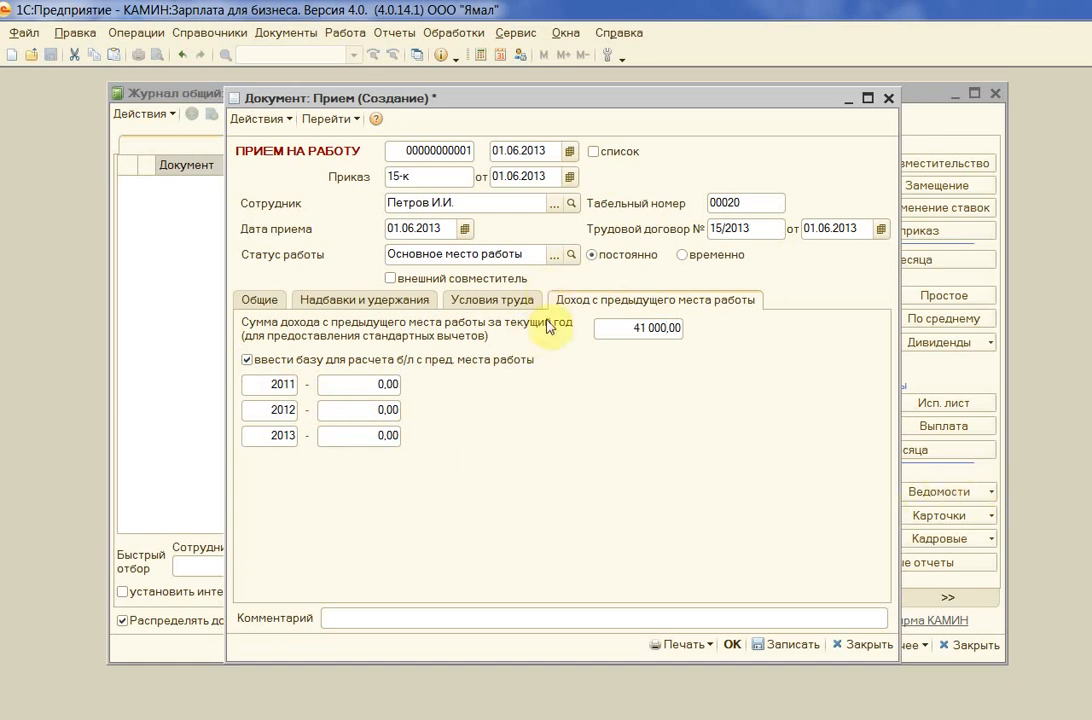
# - Enter the previous workplace's sick-leave base: 645 771 for 2011, 215 225 for 2012 and 41 000 for 2013
pyautogui.moveTo(624, 328); pyautogui.dragTo(681, 329)
pyautogui.moveTo(399, 389); pyautogui.dragTo(375, 383)
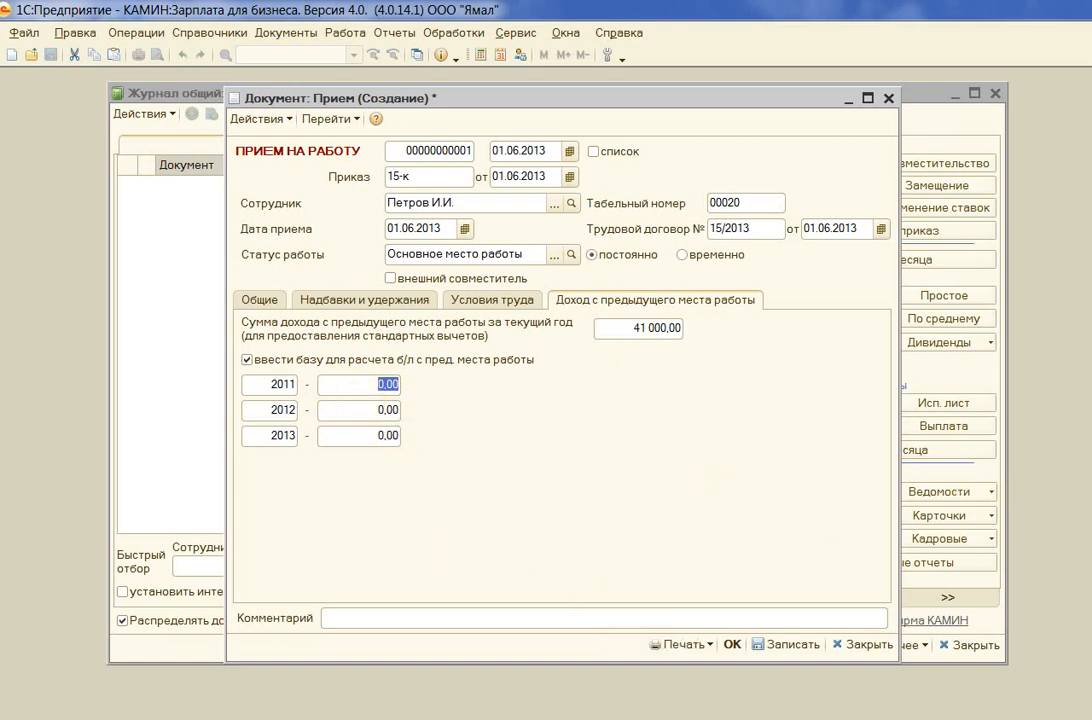
pyautogui.write('645771')
pyautogui.click(380, 405)
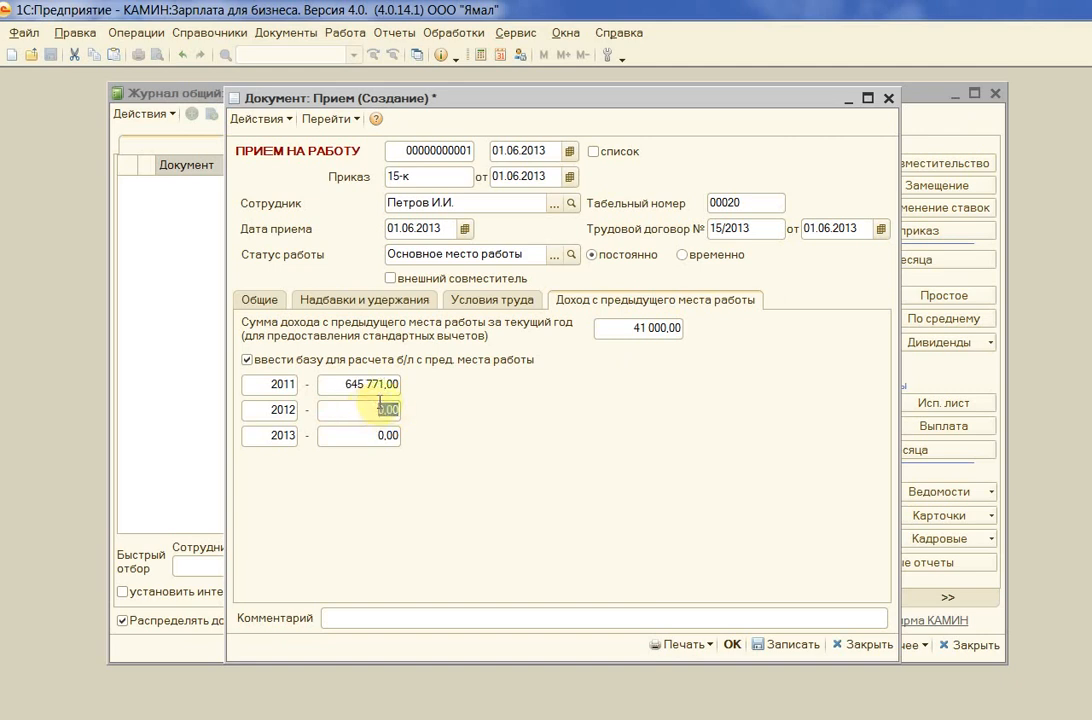
pyautogui.write('2 152 254')
pyautogui.press('BackSpace')
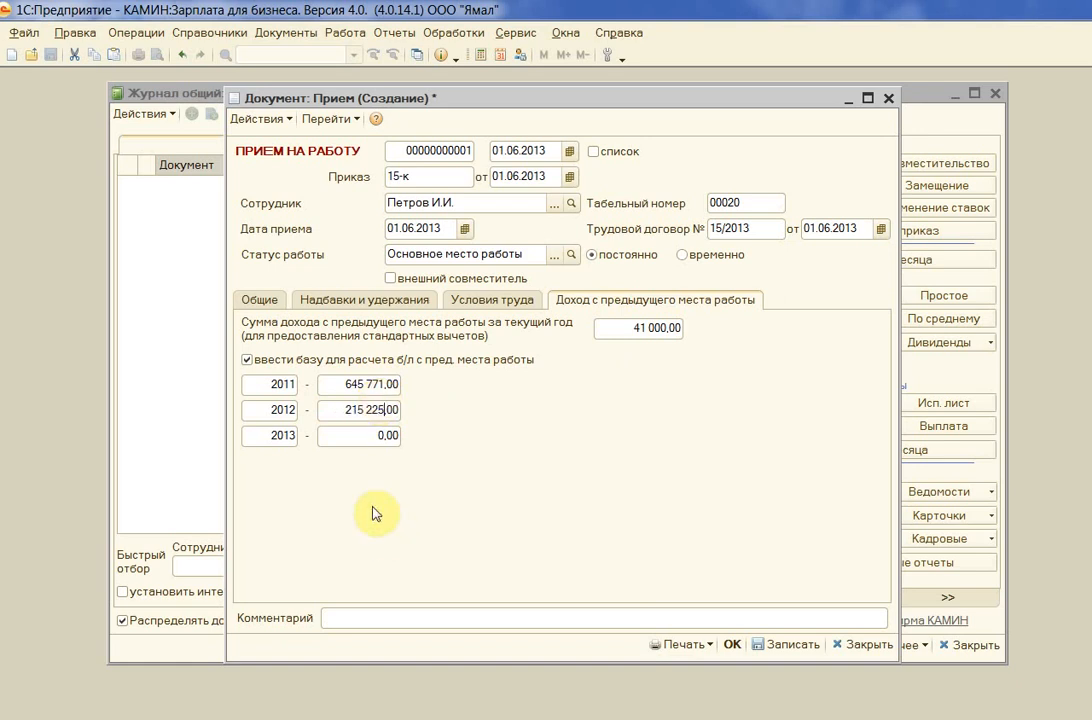
pyautogui.click(373, 436)
pyautogui.write('547')
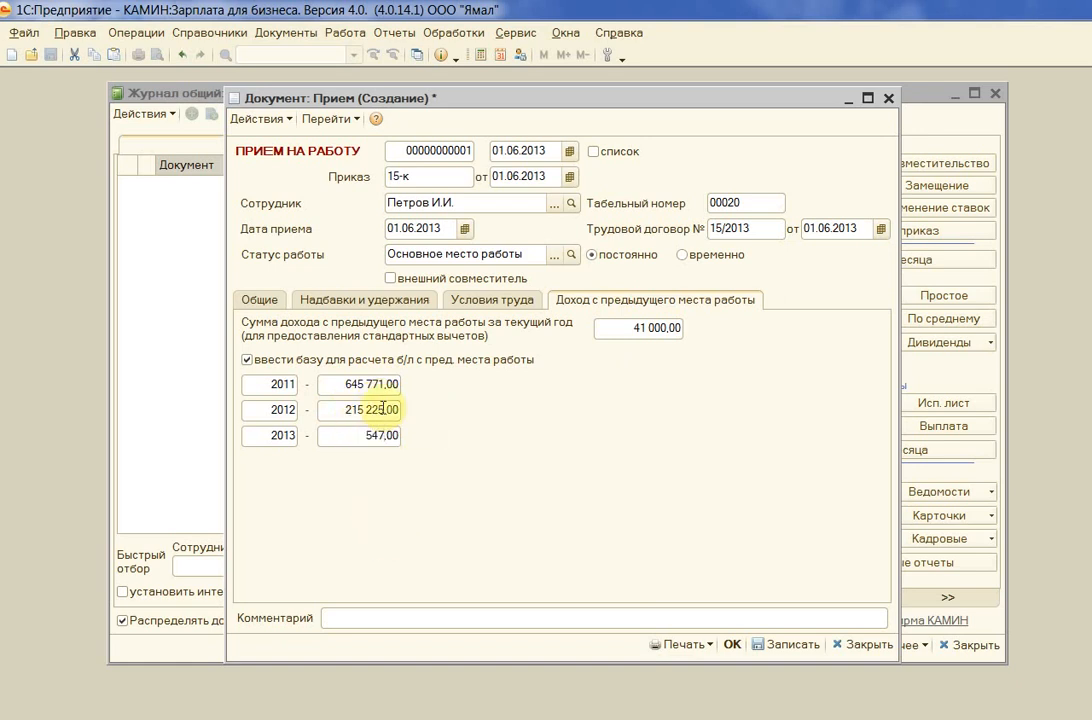
pyautogui.press('BackSpace')
pyautogui.press('BackSpace')
pyautogui.press('BackSpace')
pyautogui.write('410000')
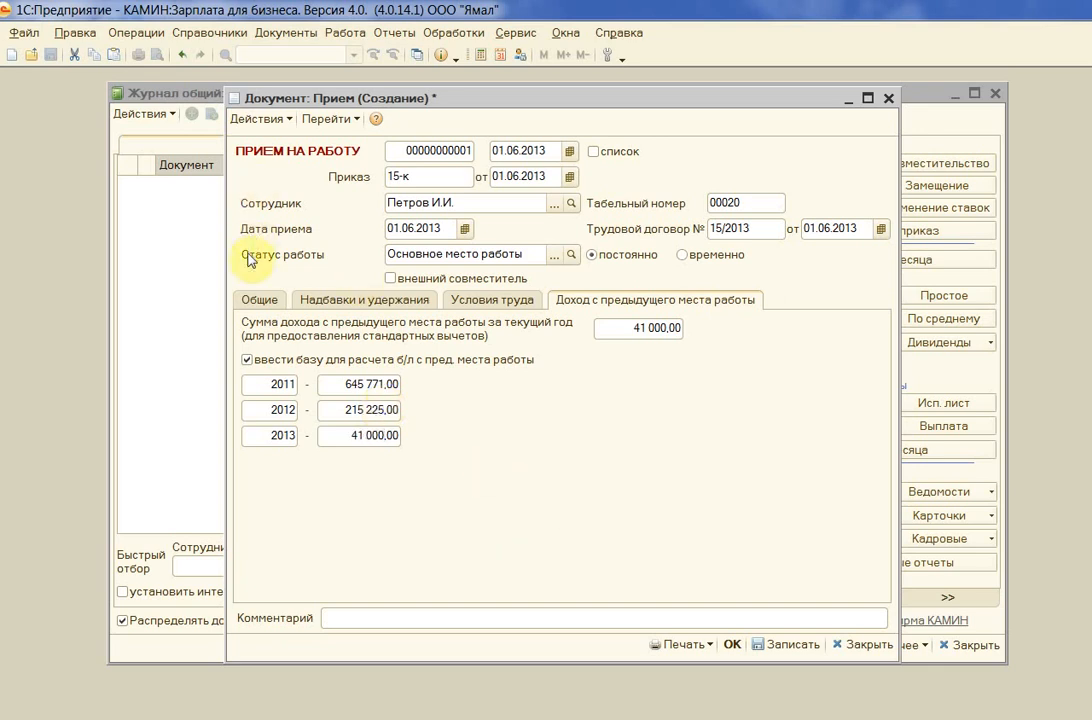
# - Check all sections of the hiring document, from general data to previous income, and save the document
pyautogui.click(258, 300)
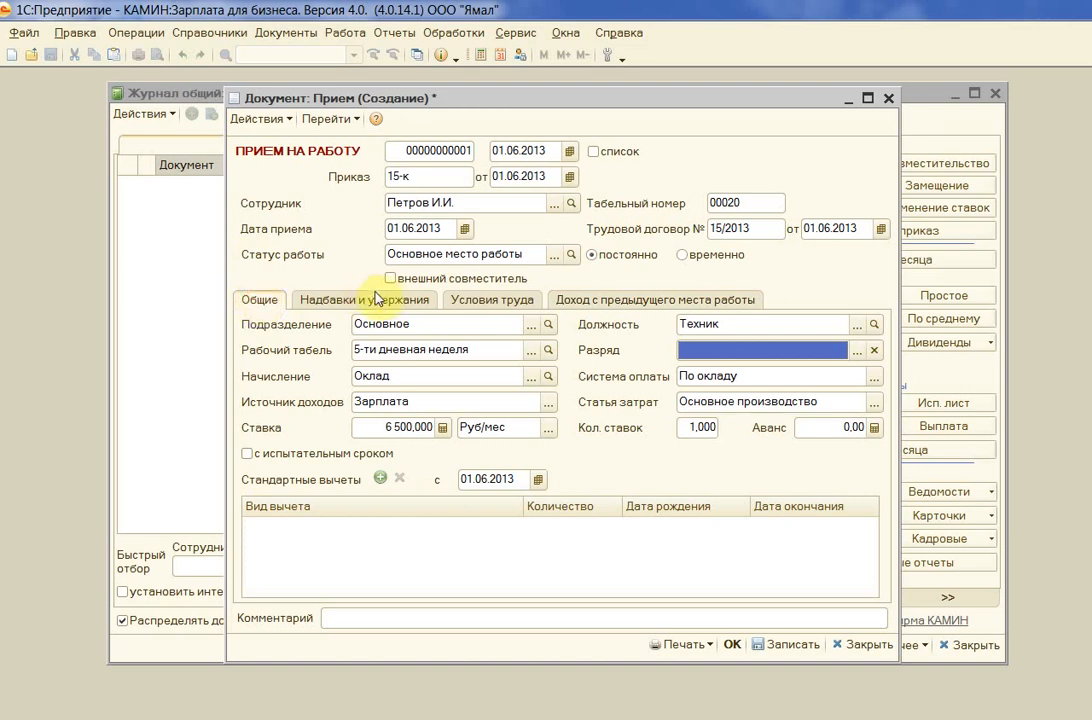
pyautogui.click(368, 299)
pyautogui.click(496, 299)
pyautogui.click(653, 300)
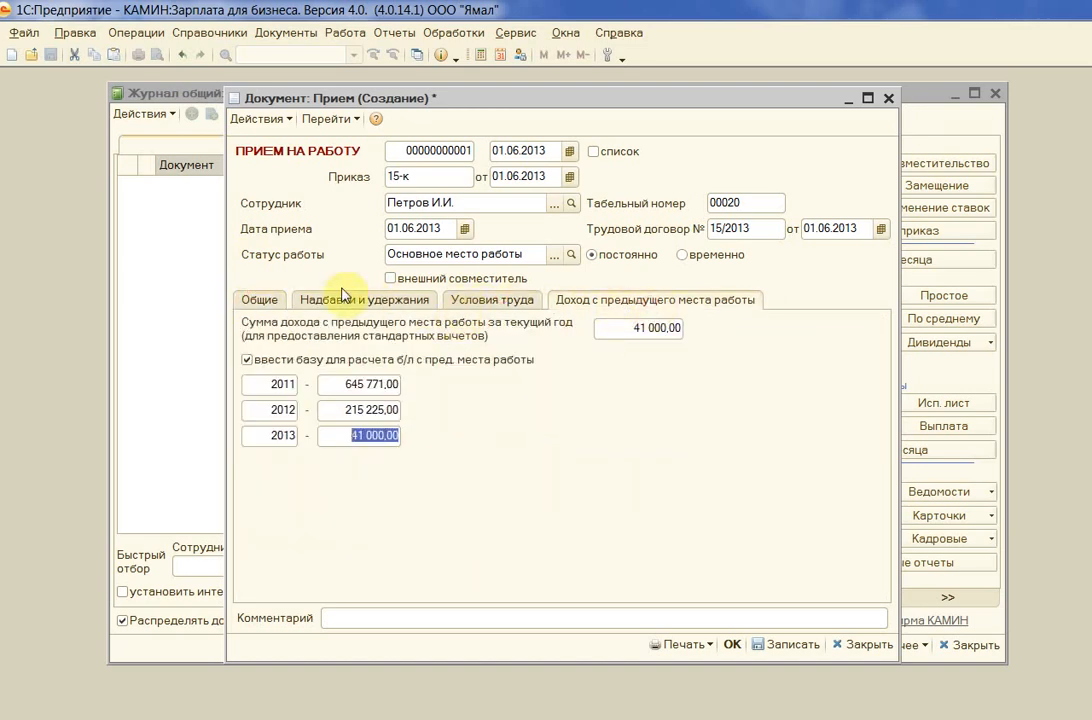
pyautogui.click(778, 647)
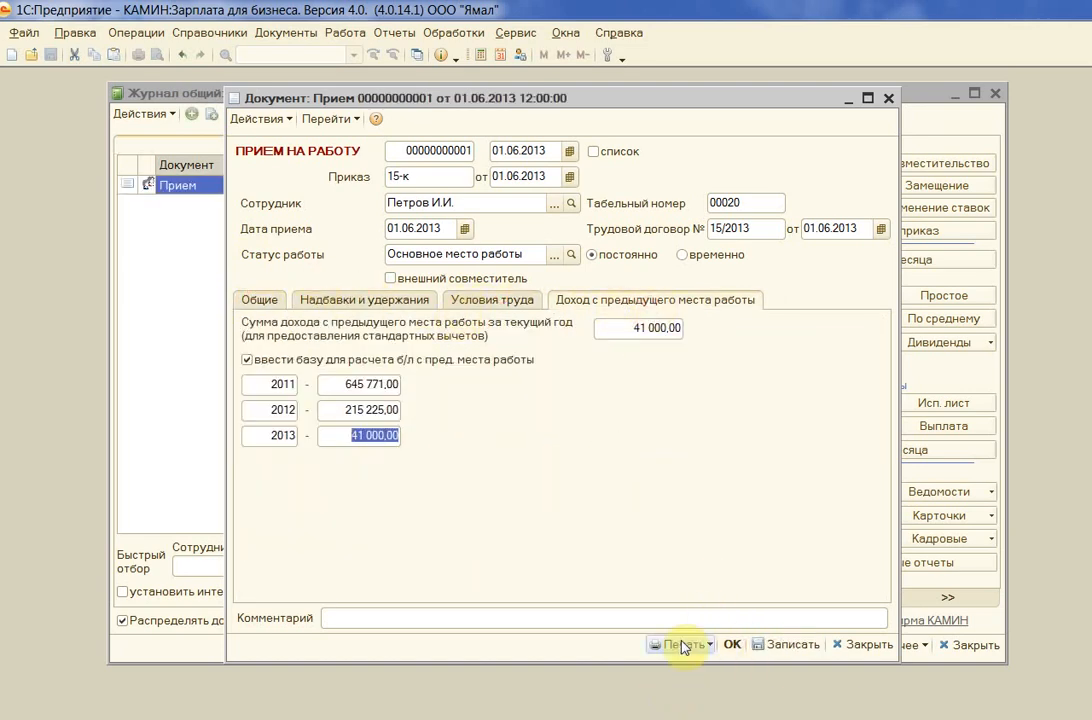
# - Preview the printed hiring order as Форма Т-1, and post and close the hiring document
pyautogui.click(682, 645)
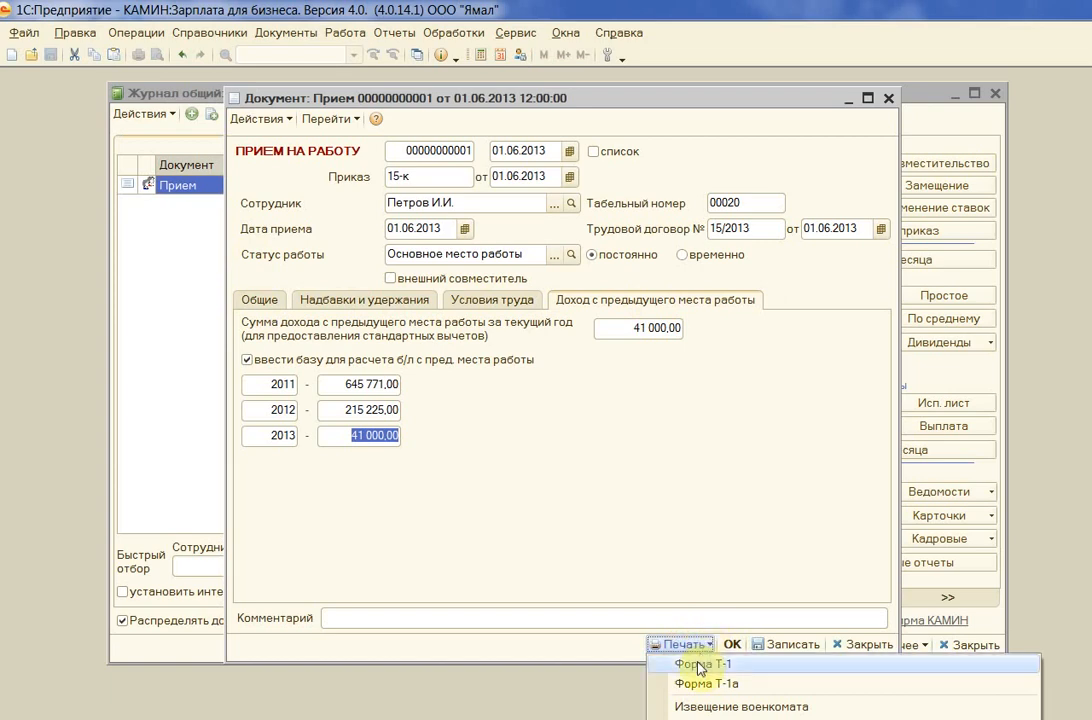
pyautogui.click(690, 664)
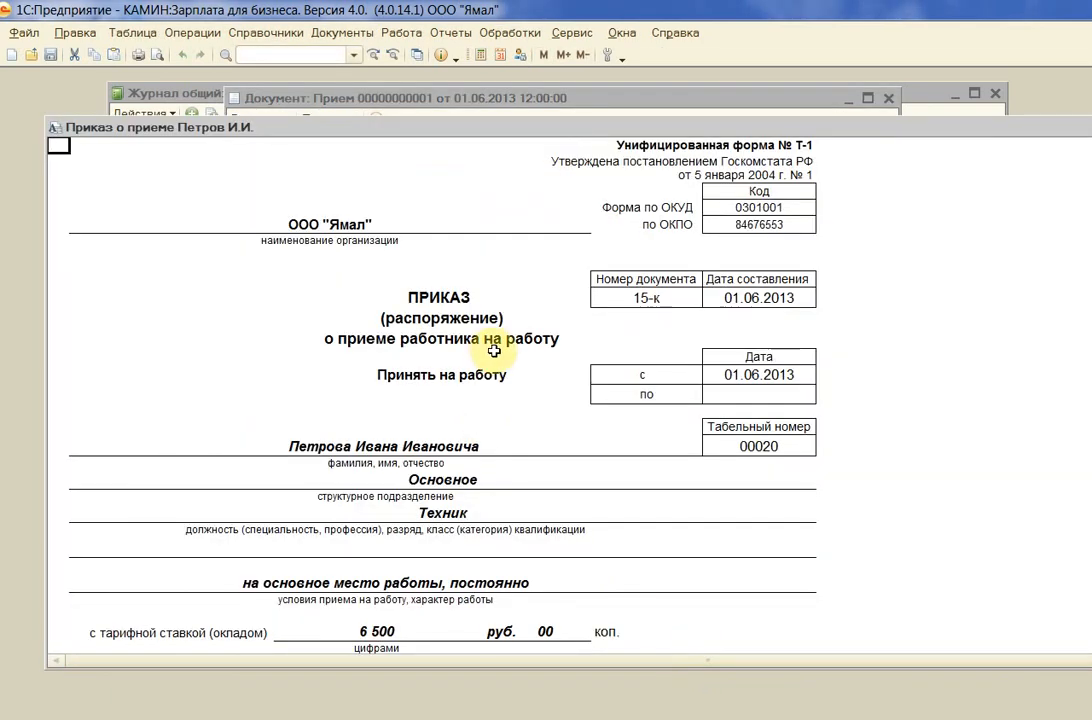
pyautogui.scroll(-3, 492, 346)
pyautogui.scroll(3, 496, 351)
pyautogui.scroll(-8, 496, 351)
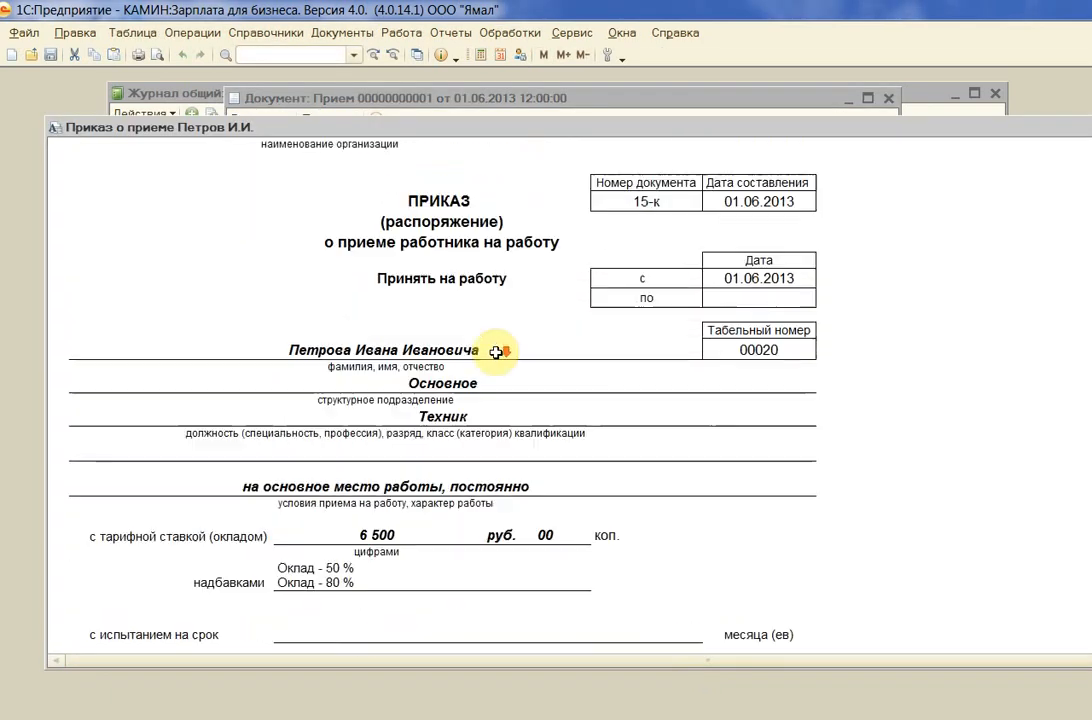
pyautogui.scroll(9, 496, 356)
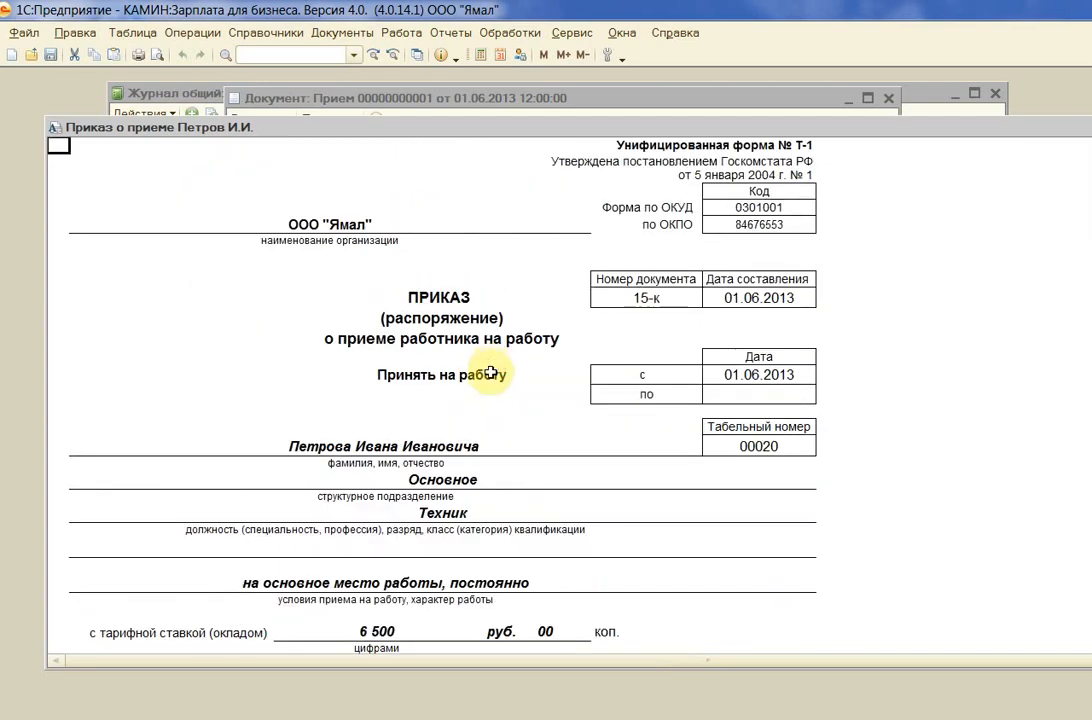
pyautogui.press('Escape')
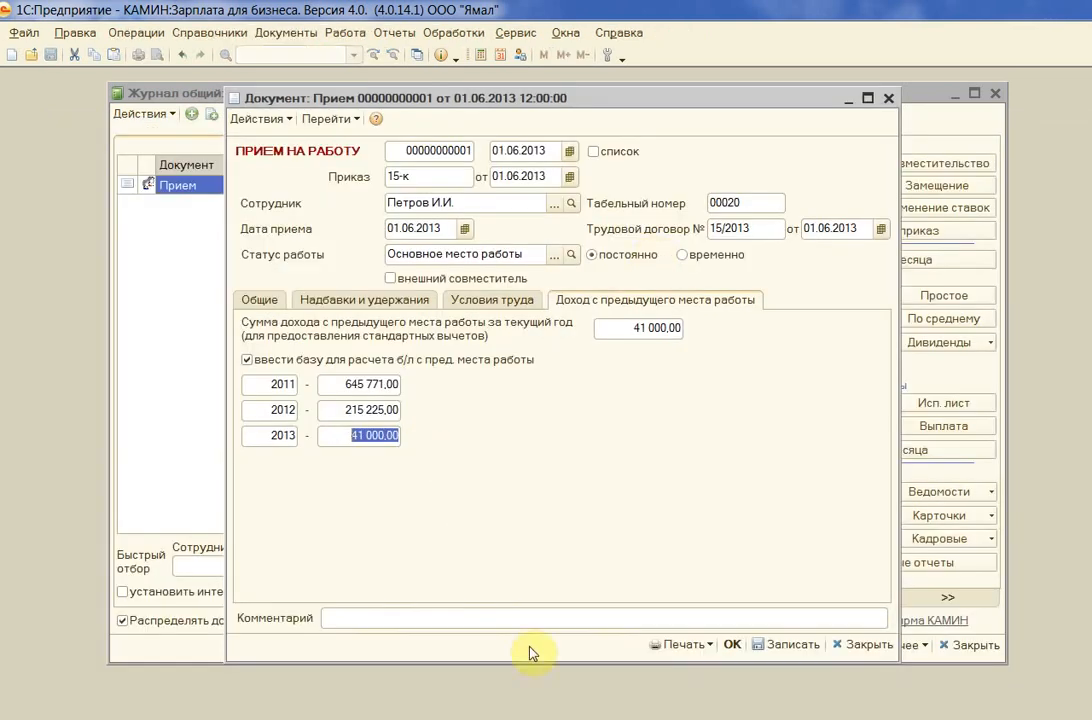
pyautogui.click(730, 646)
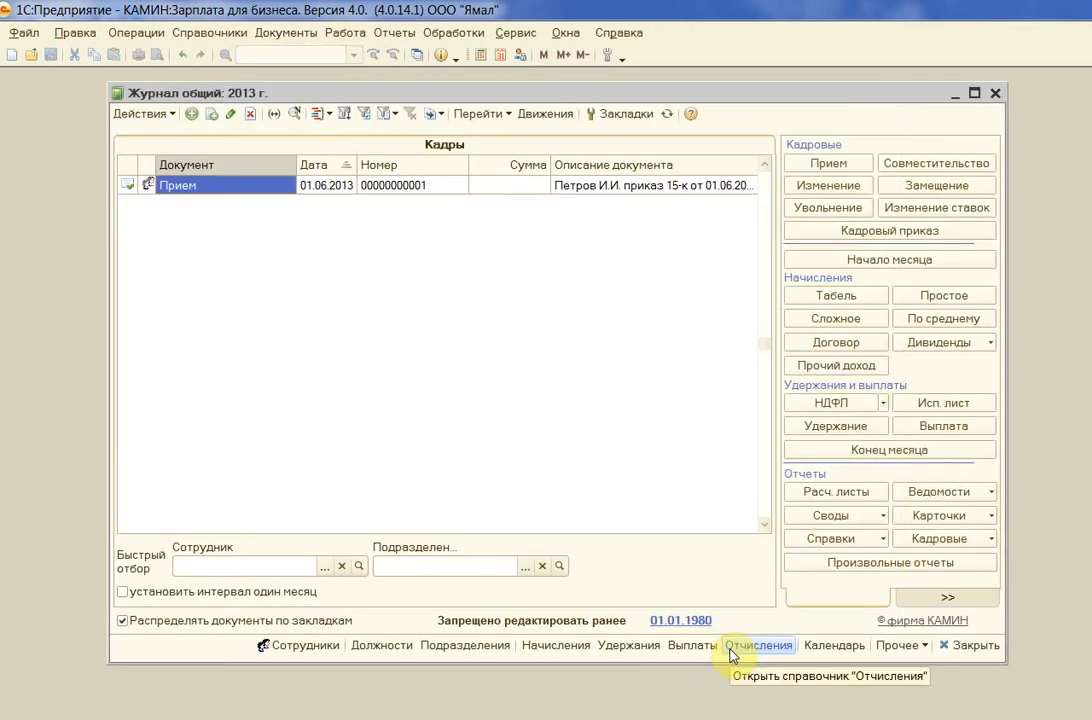